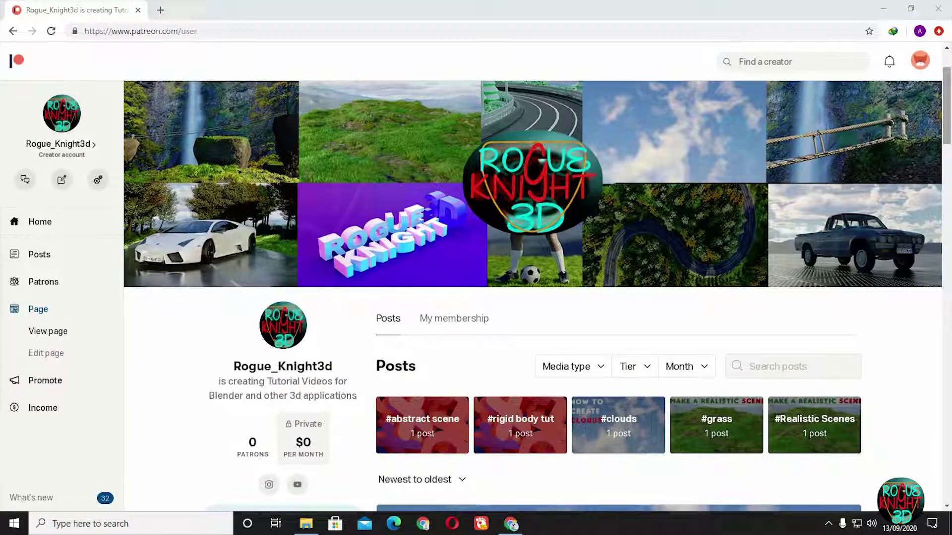
Scroll down the Rogue_Knight3d Patreon page to the Abstract Scene Project File post
drag(950, 125, 950, 439)
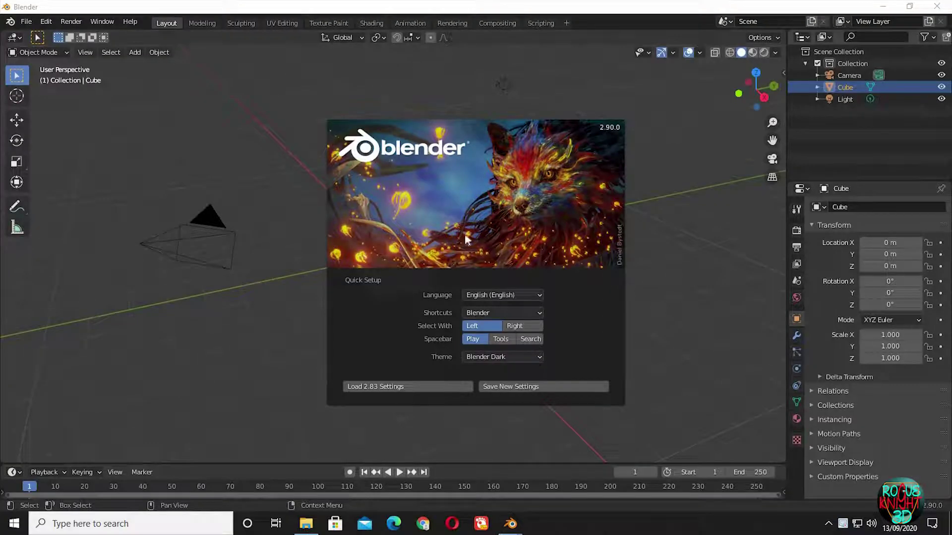
Close the splash and give the cube a Subdivision Surface modifier at viewport and render level 4
click(465, 233)
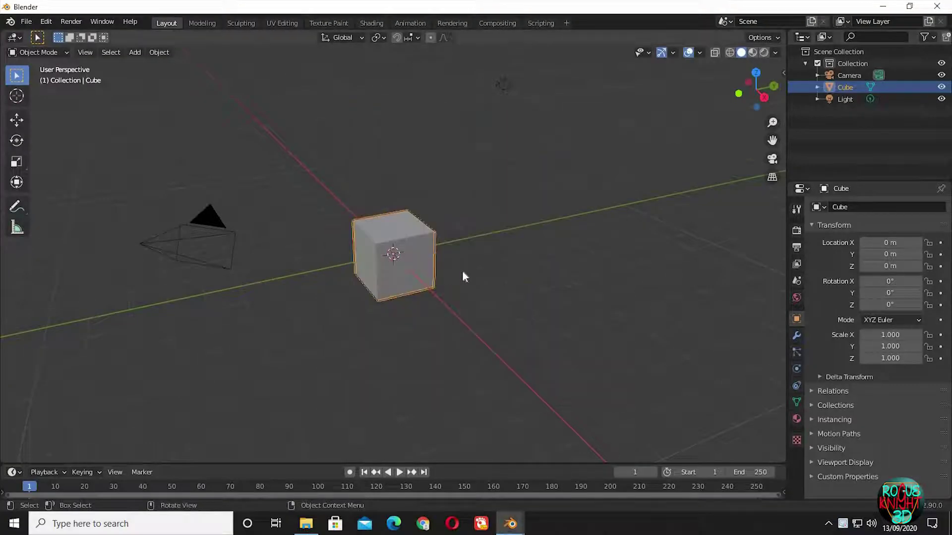
middle_drag(462, 269, 434, 248)
click(795, 335)
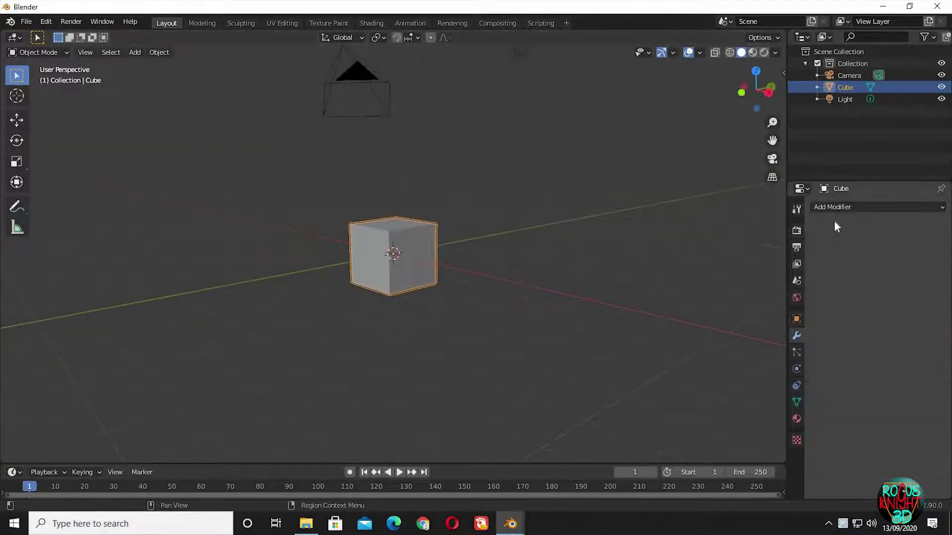
click(835, 211)
click(730, 404)
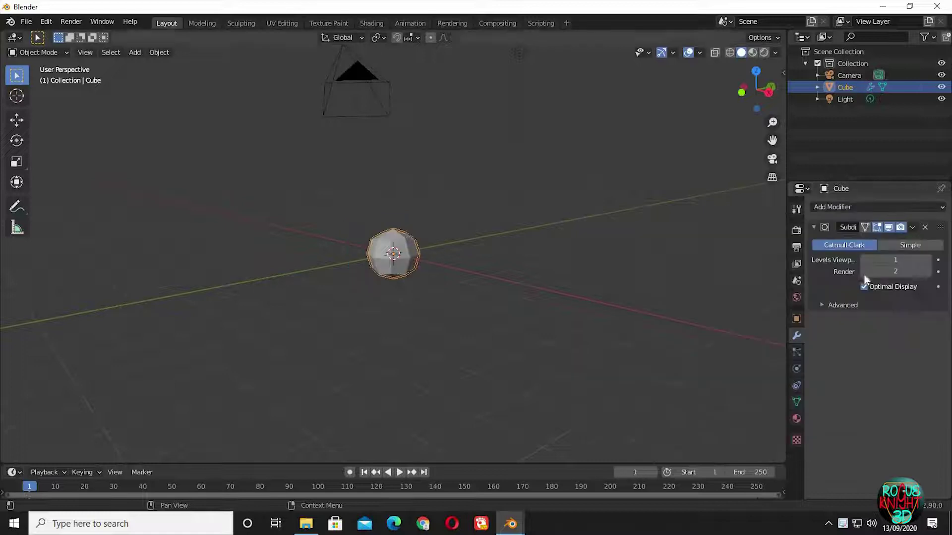
middle_drag(556, 308, 575, 286)
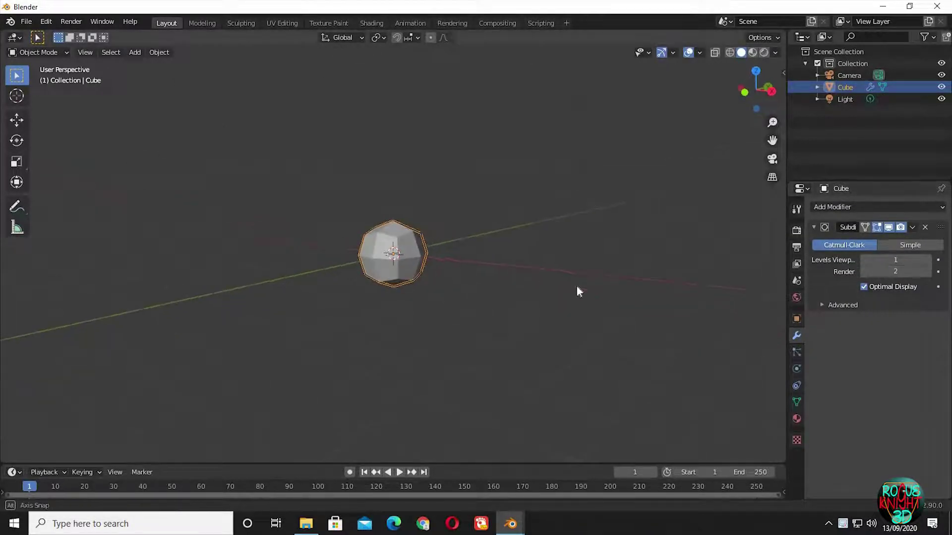
click(927, 272)
click(928, 271)
click(927, 260)
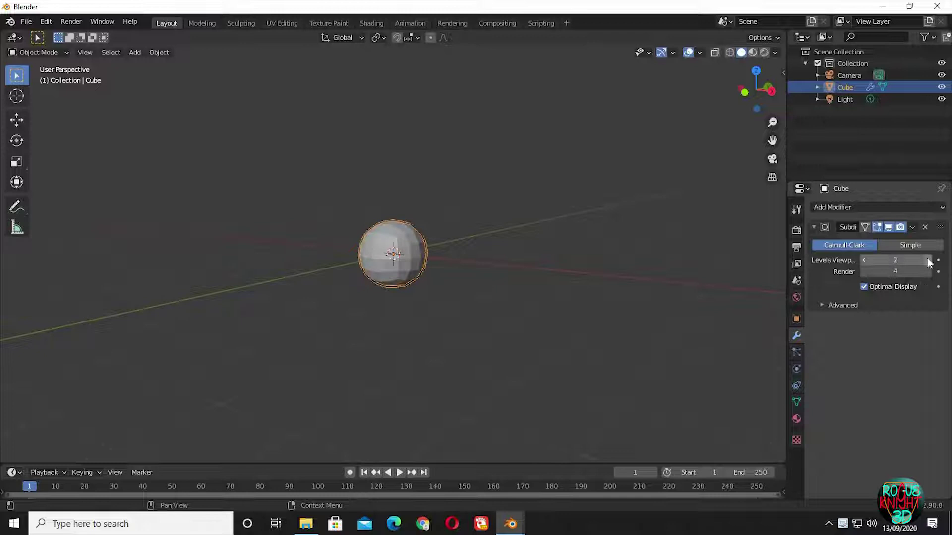
scroll(448, 198, up, 5)
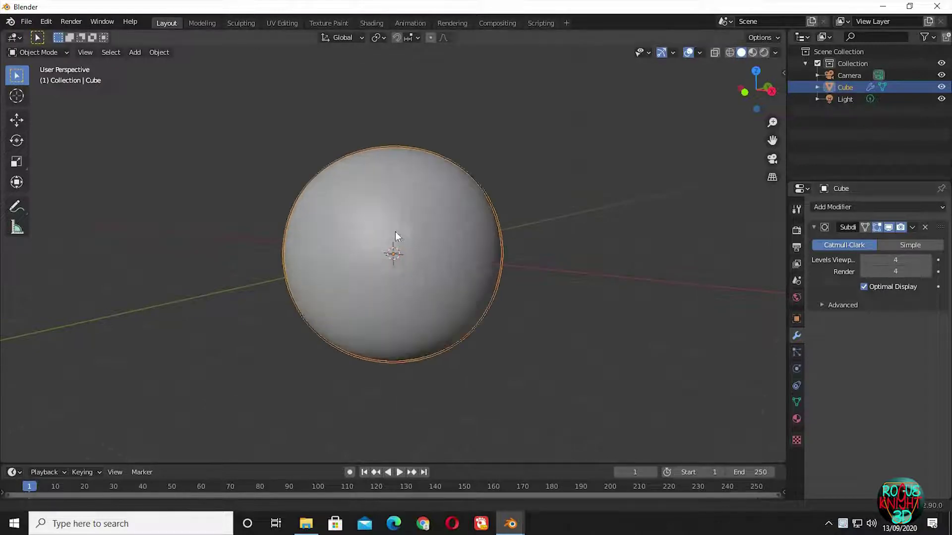
Apply Shade Smooth to the sphere
right_click(381, 225)
click(380, 222)
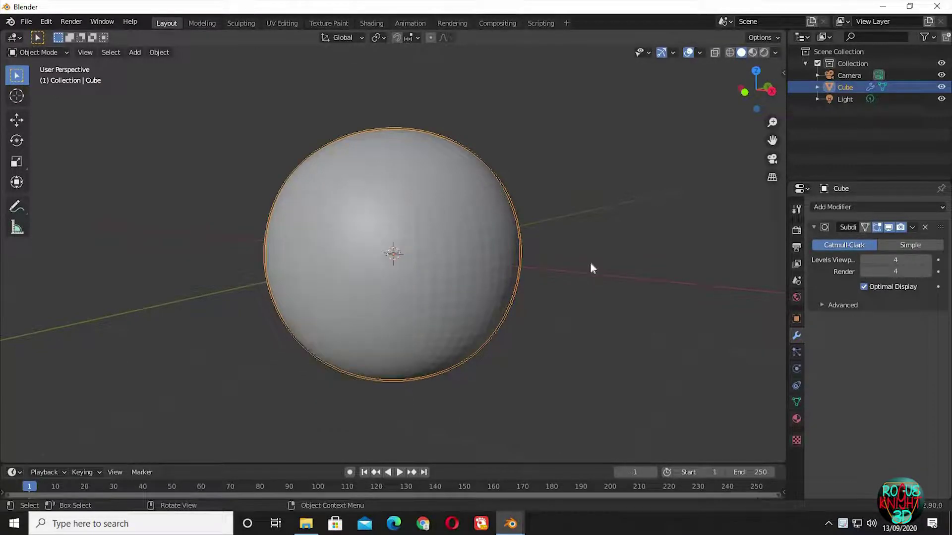
middle_drag(524, 259, 566, 272)
scroll(566, 273, down, 2)
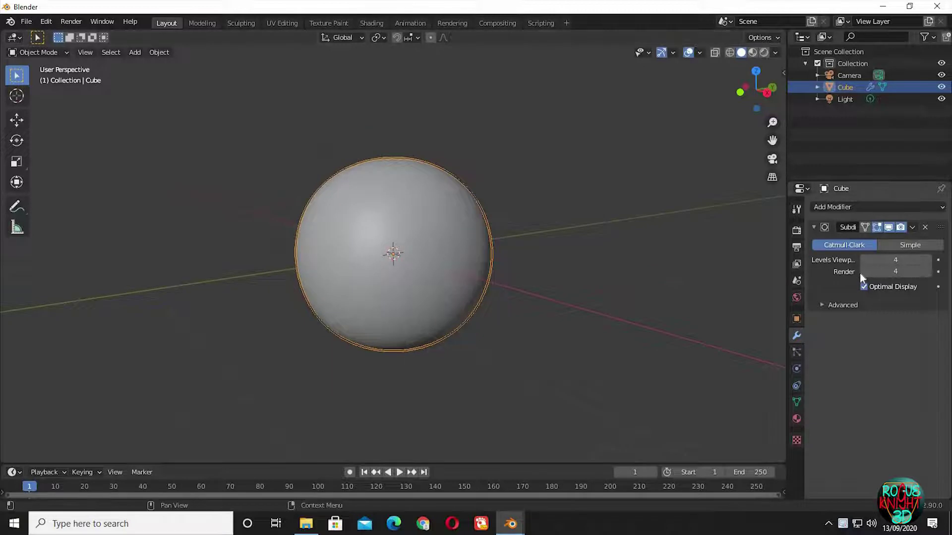
Switch to the Shading workspace and show the World node tree
click(371, 23)
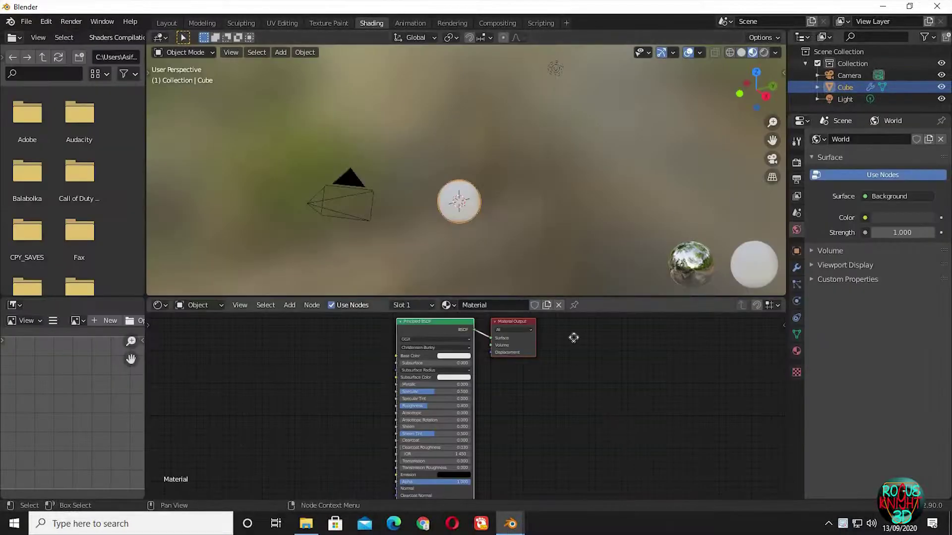
ctrl+middle_drag(505, 120, 516, 153)
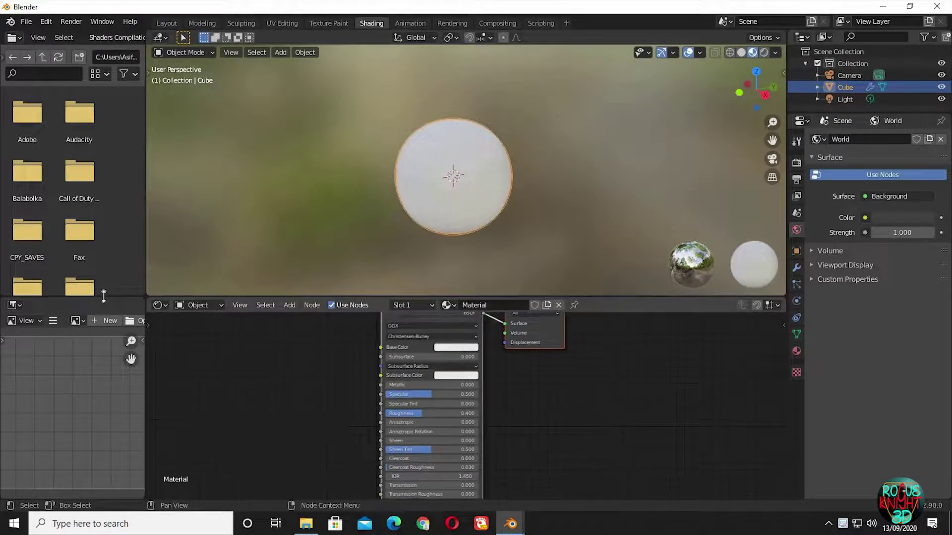
click(206, 312)
click(200, 333)
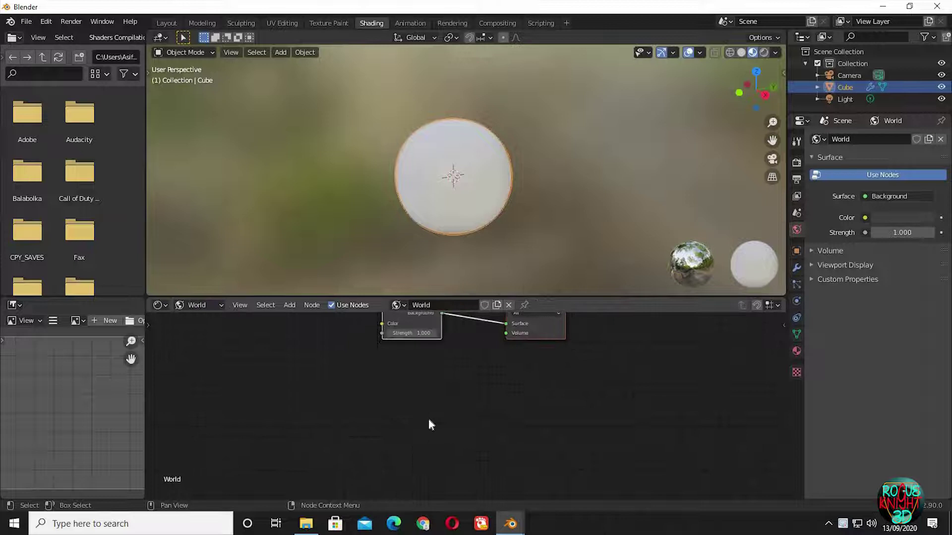
Add an Environment Texture node loaded with rooitou_park_2k.hdr from the Desktop textures folder
key(shift+a)
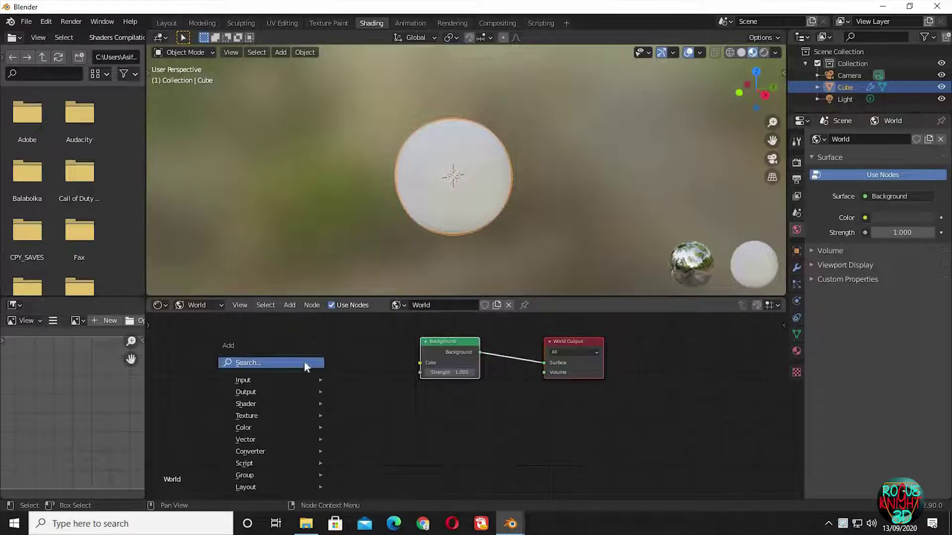
mouse_move(277, 416)
click(366, 271)
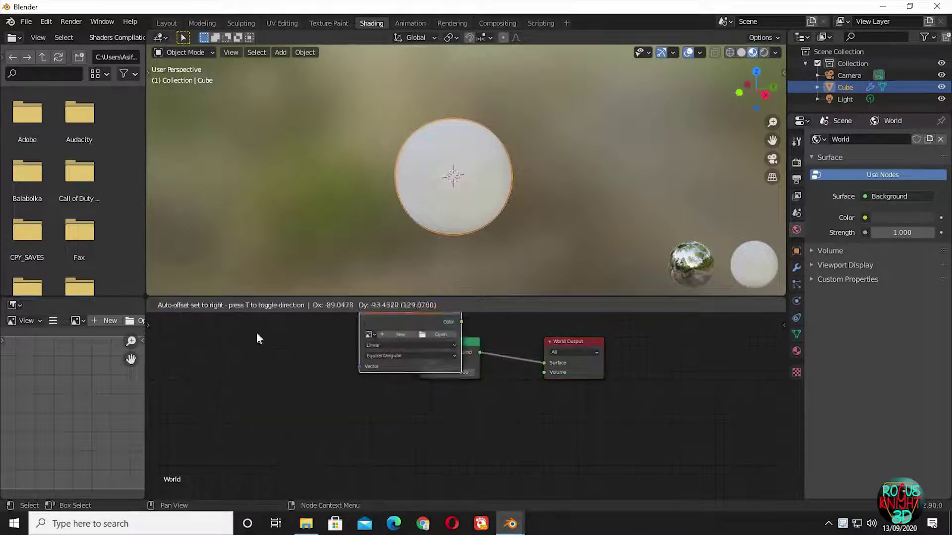
click(334, 364)
click(335, 361)
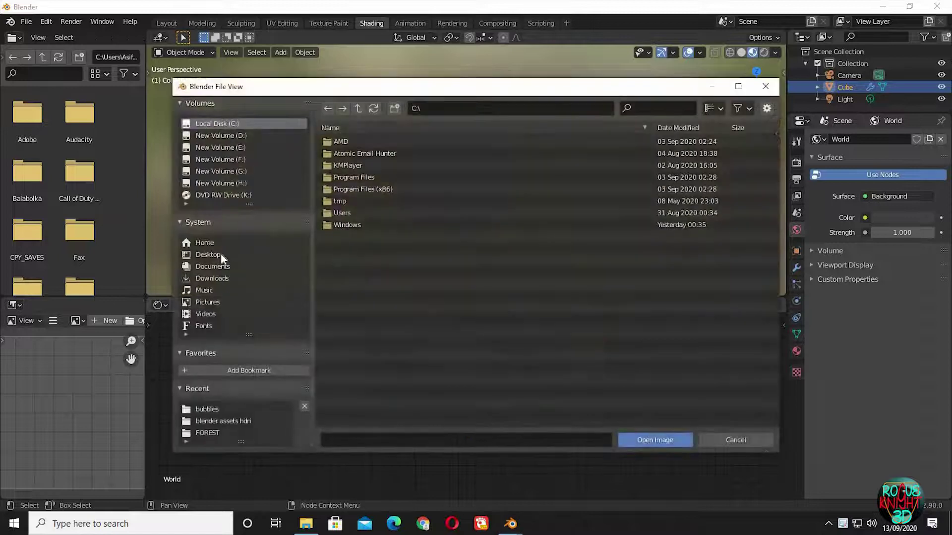
click(221, 254)
double_click(350, 144)
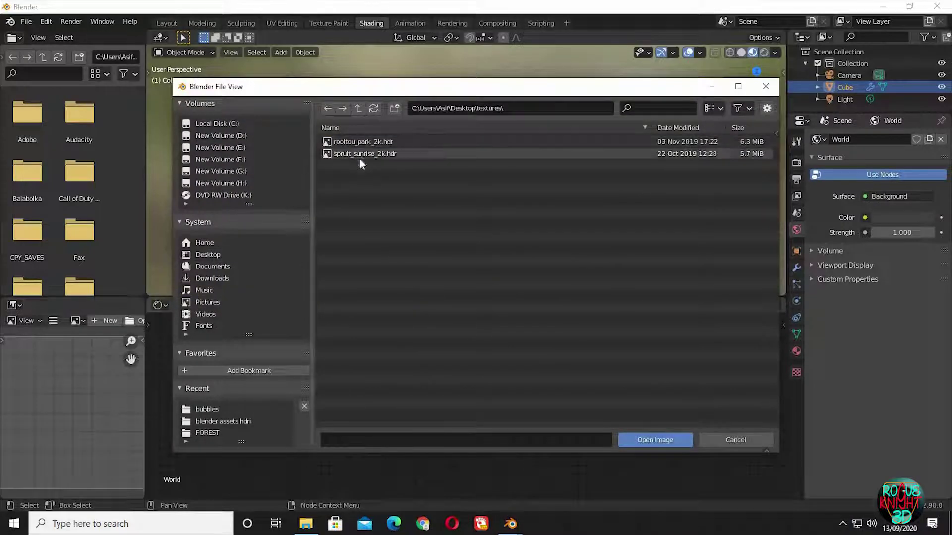
click(361, 153)
double_click(363, 144)
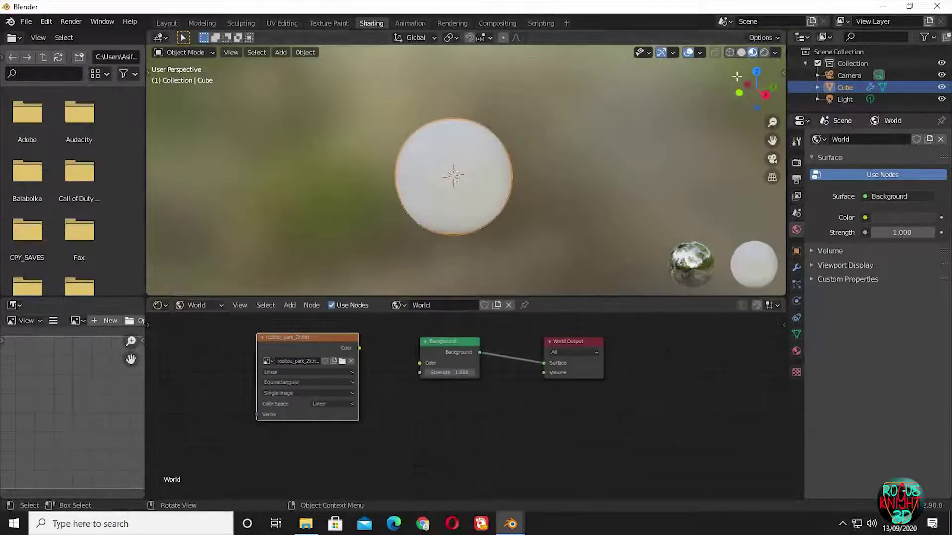
Wire the HDRI Color into the Background node and view it in Rendered shading
click(763, 52)
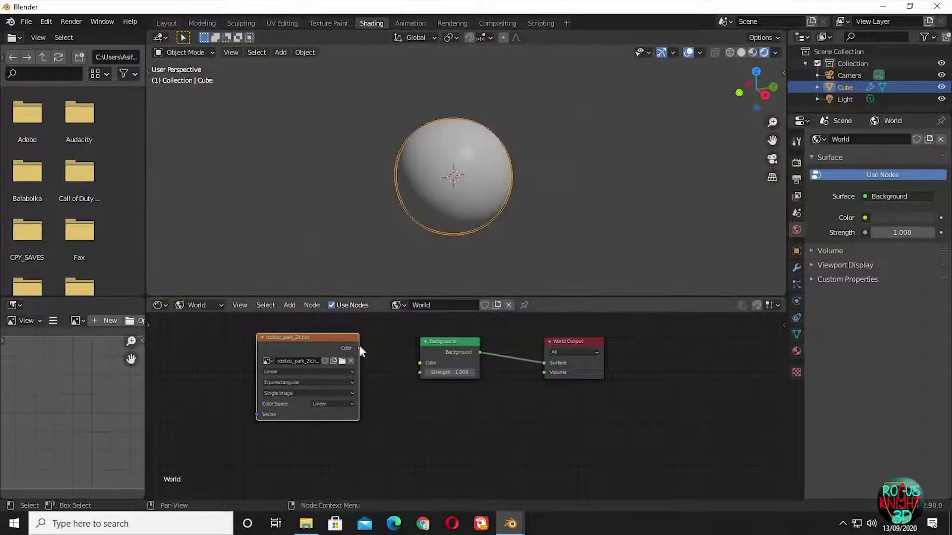
drag(359, 348, 420, 364)
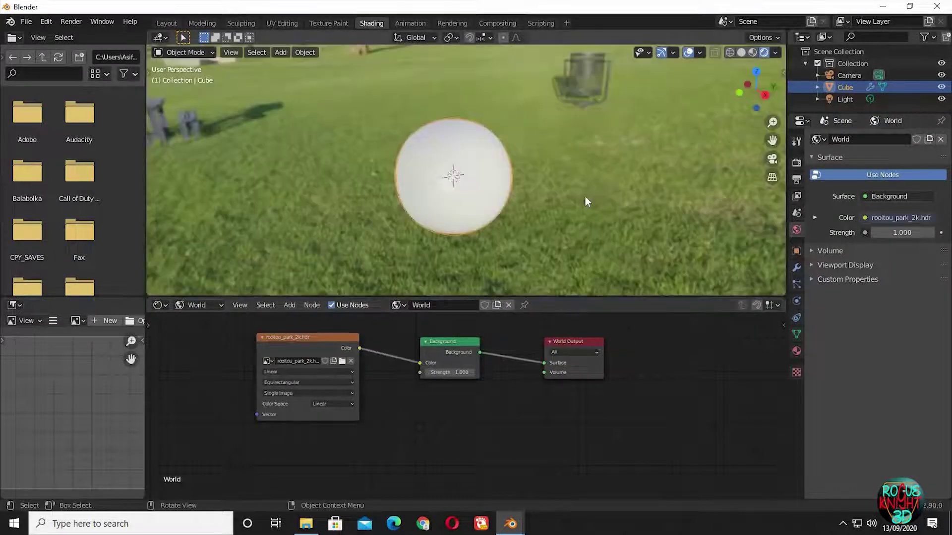
middle_drag(585, 197, 668, 160)
Insert a Hue/Saturation node between the HDRI and Background, with saturation 1.100
middle_drag(435, 344, 427, 348)
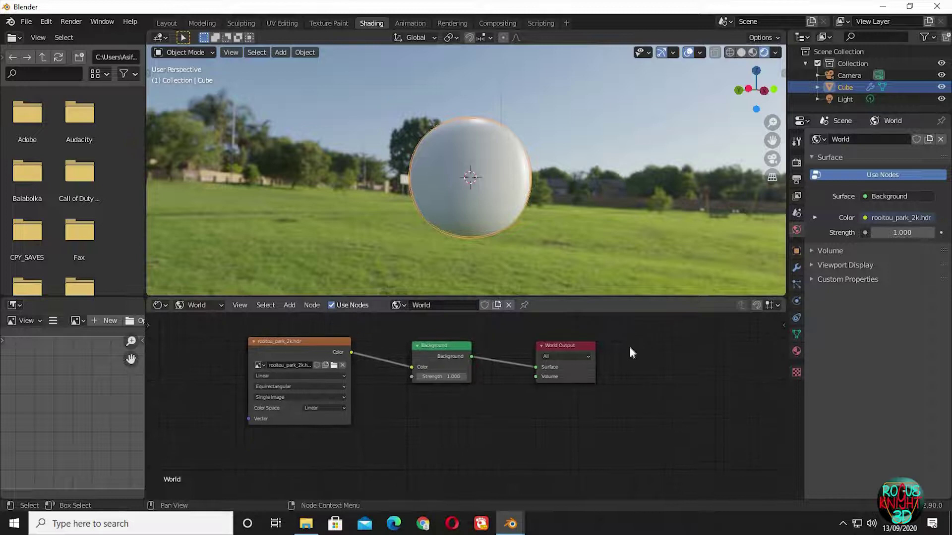
drag(450, 347, 475, 425)
key(shift+a)
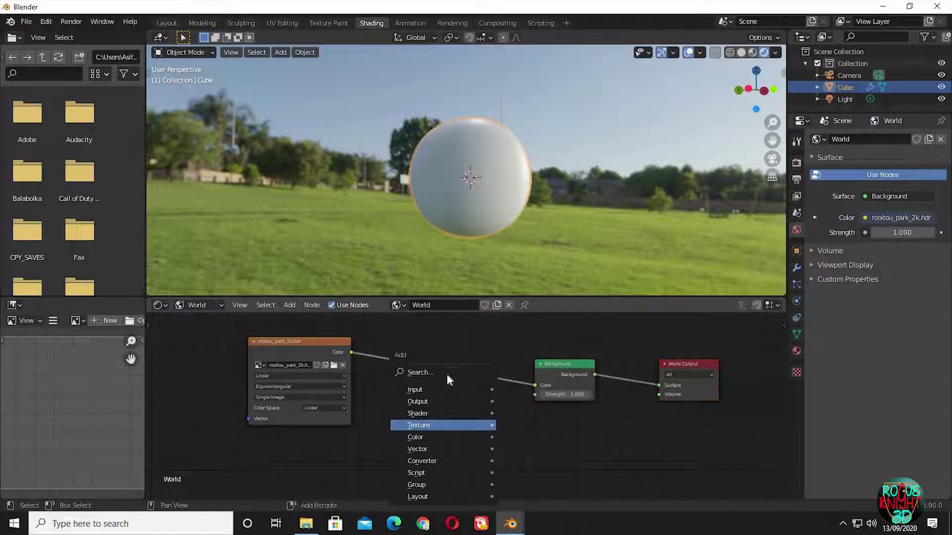
click(420, 372)
text(hue)
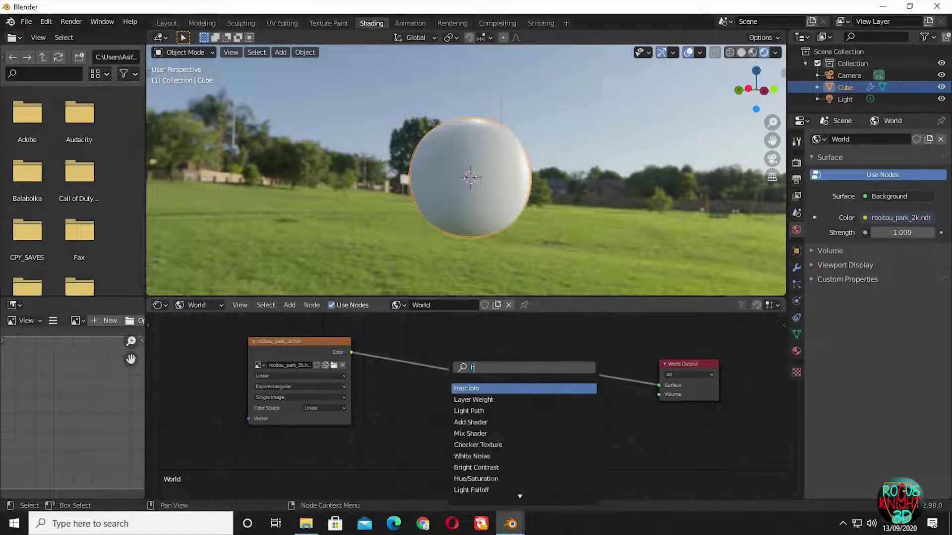
click(483, 395)
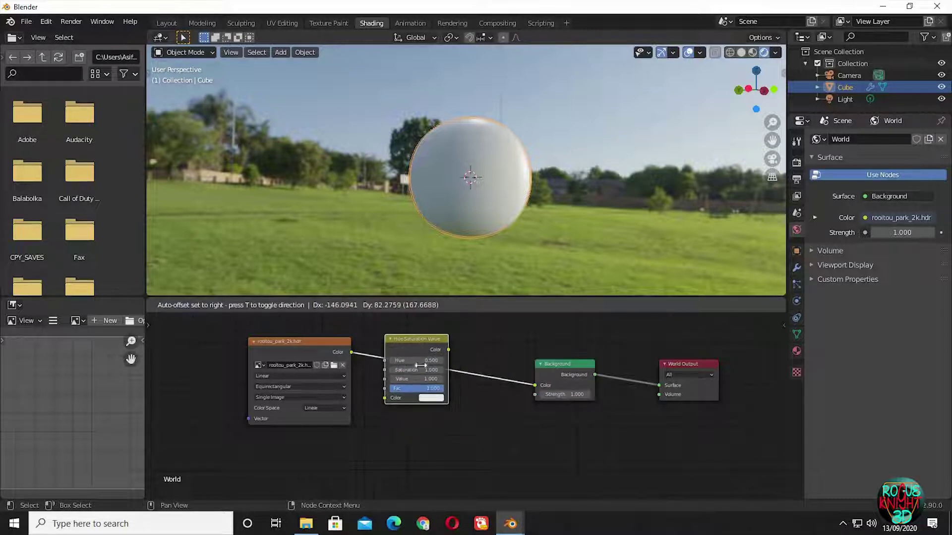
click(444, 370)
click(443, 370)
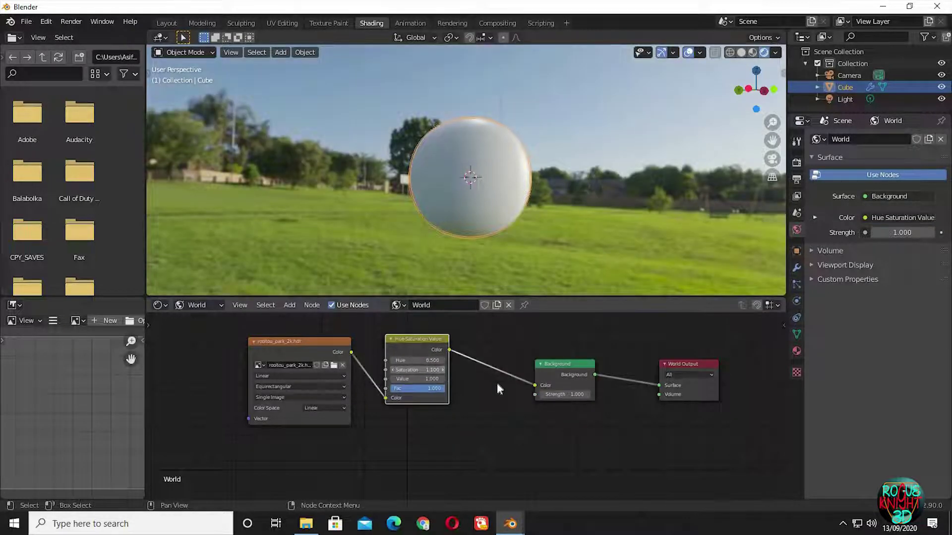
Set the Background strength to 1.3
double_click(587, 395)
text(1.0)
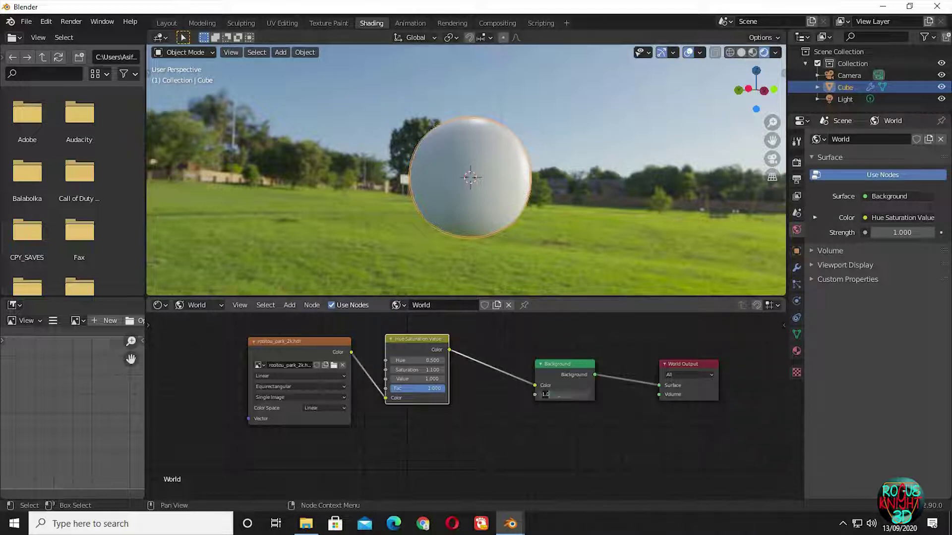
key(Return)
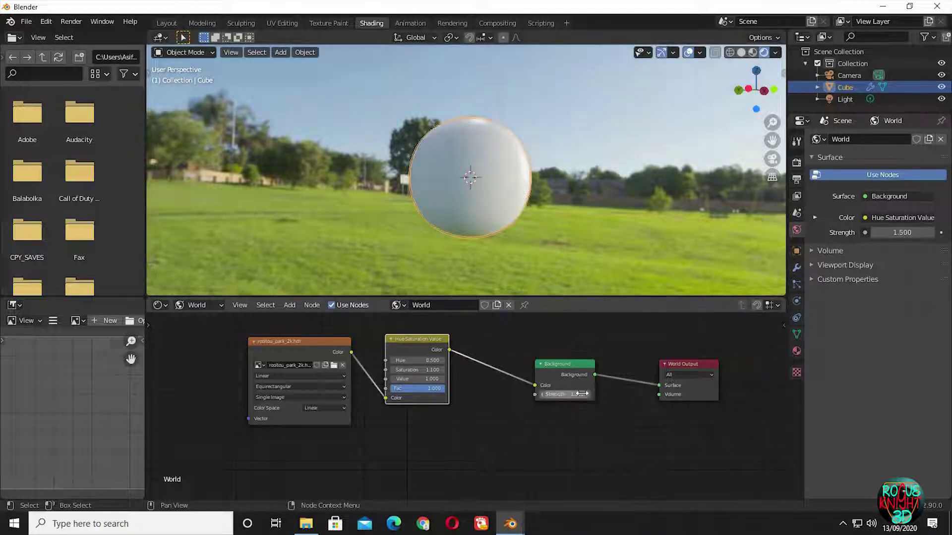
click(577, 395)
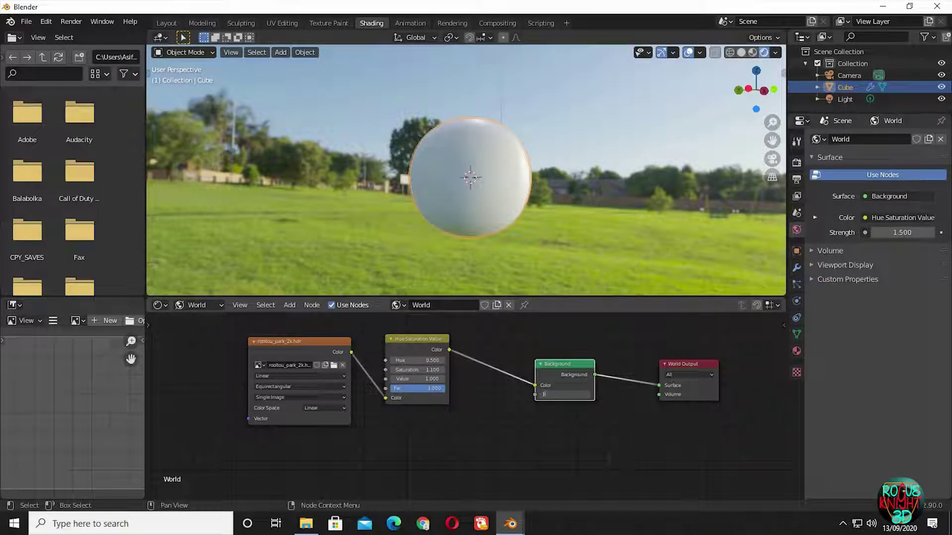
text(1.3)
key(Return)
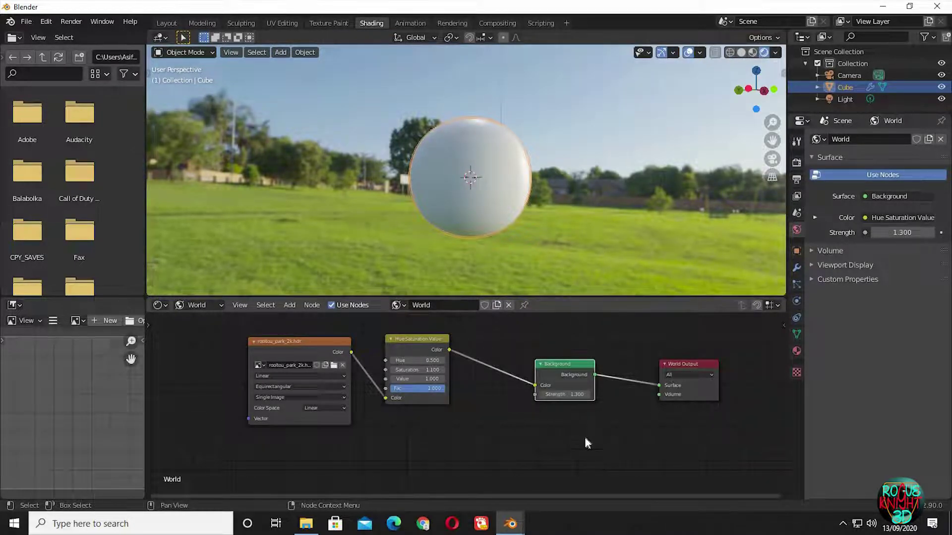
click(203, 303)
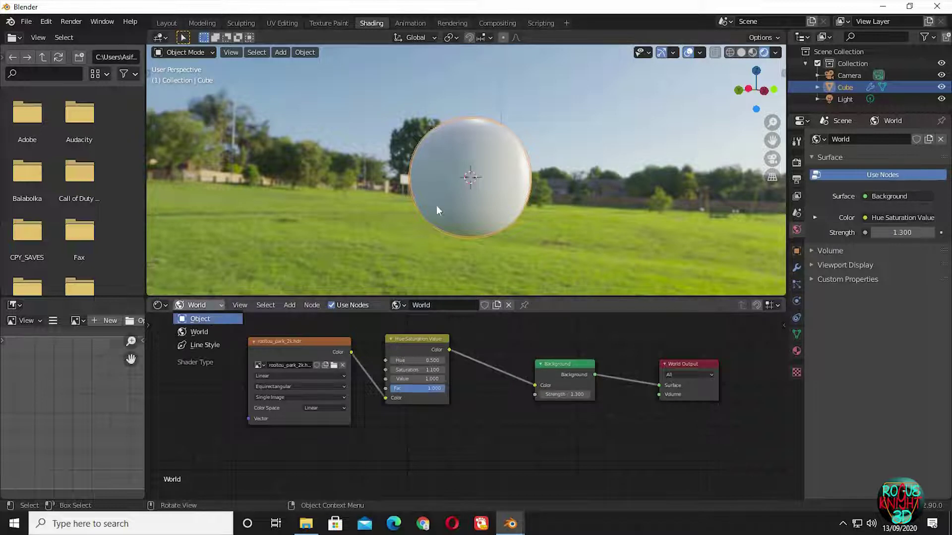
Show the sphere's material nodes in a taller editor and delete the Principled BSDF
key(Return)
drag(613, 298, 614, 211)
middle_drag(491, 278, 509, 247)
click(480, 272)
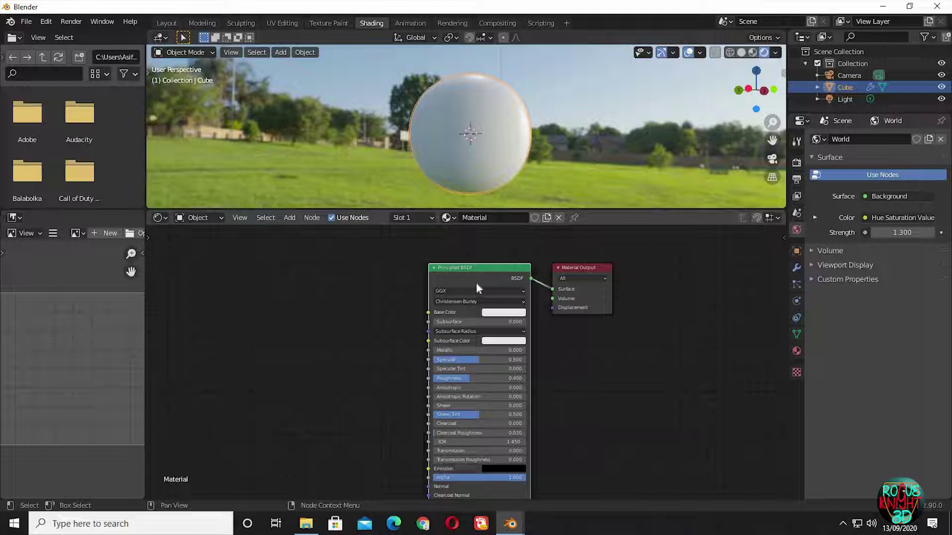
key(x)
Add a Transparent BSDF and, below it, a Glass BSDF node
key(shift+a)
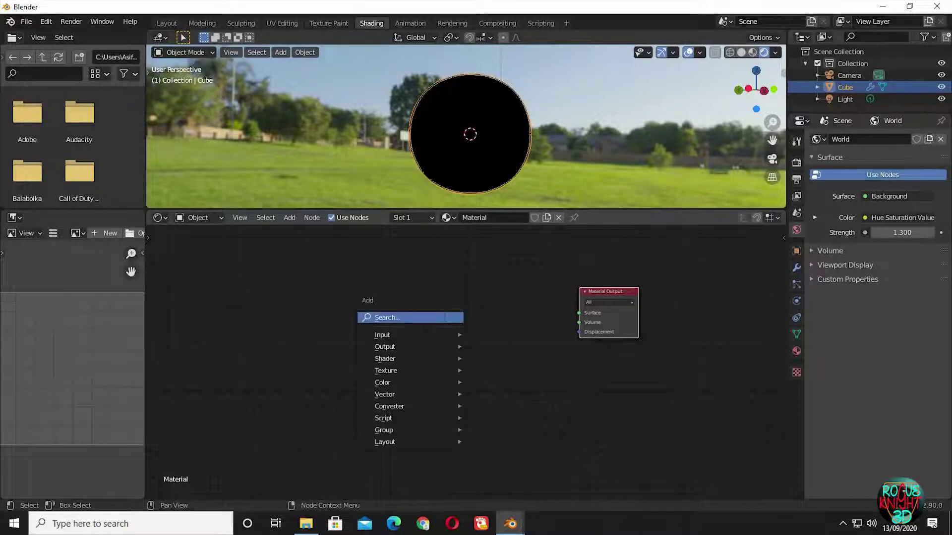
text(tra)
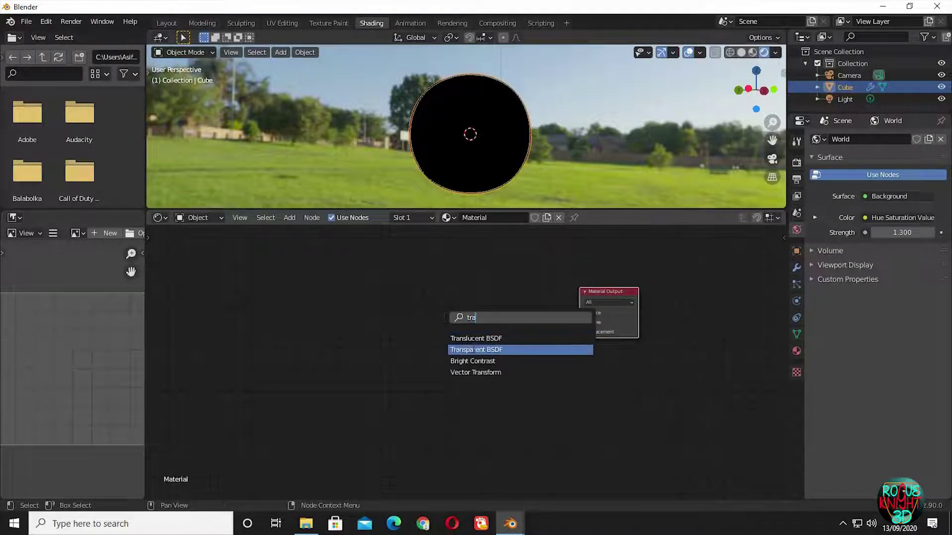
click(476, 350)
click(375, 265)
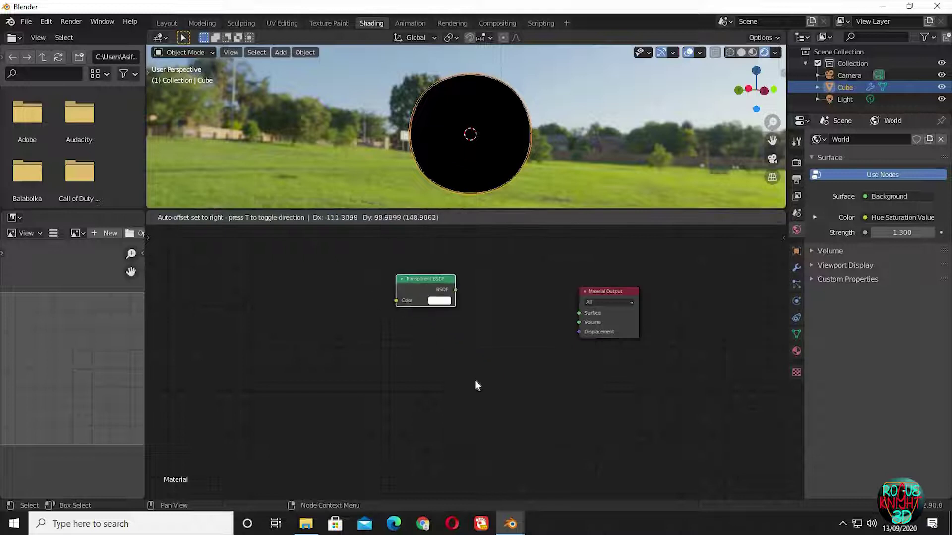
key(shift+a)
key(Return)
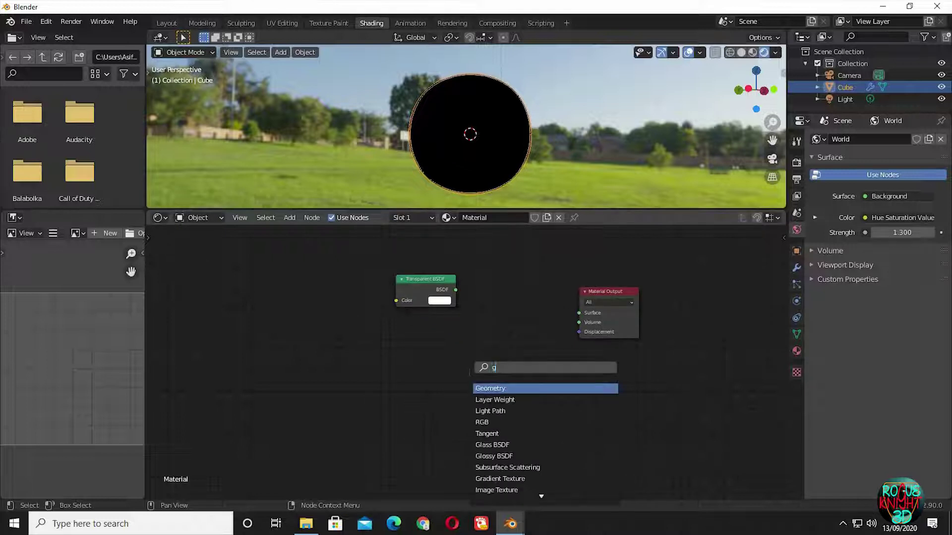
text(gl)
key(Return)
click(491, 374)
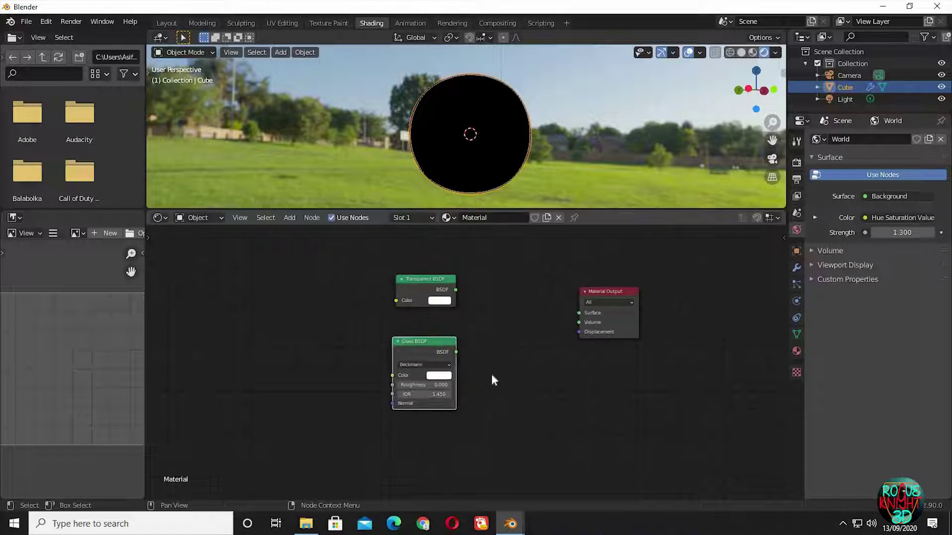
key(shift+a)
key(Return)
Add a Mix Shader fed by the Transparent BSDF and connect it to the material Surface
text(mi)
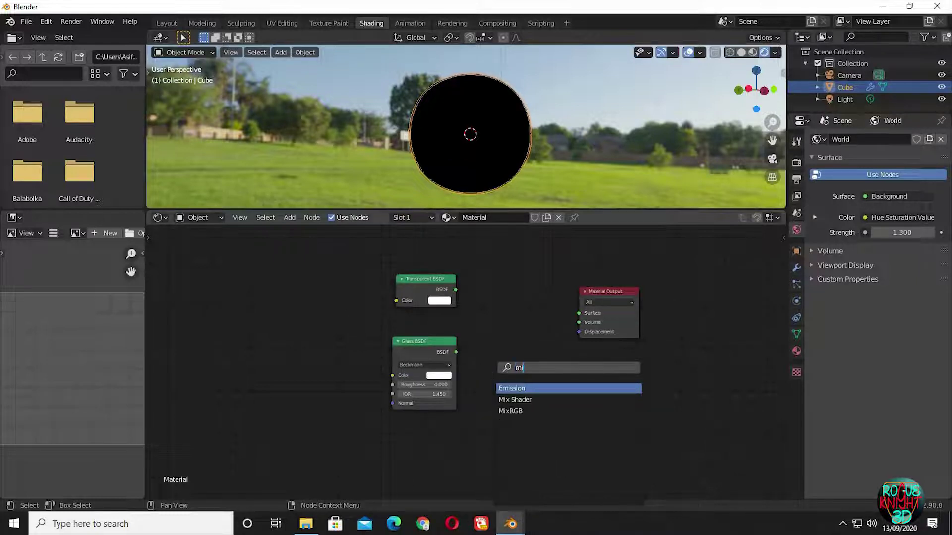
click(514, 400)
click(525, 307)
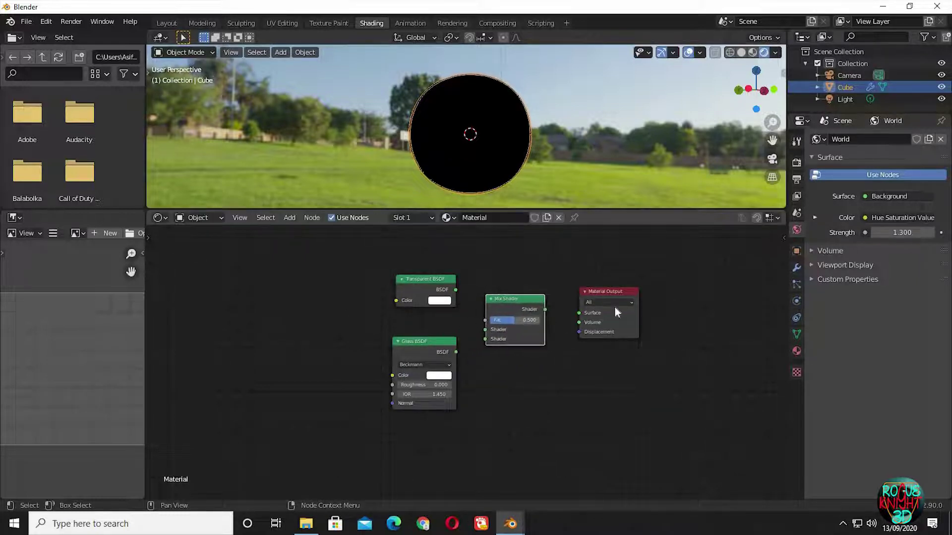
drag(636, 292, 665, 297)
drag(489, 299, 511, 303)
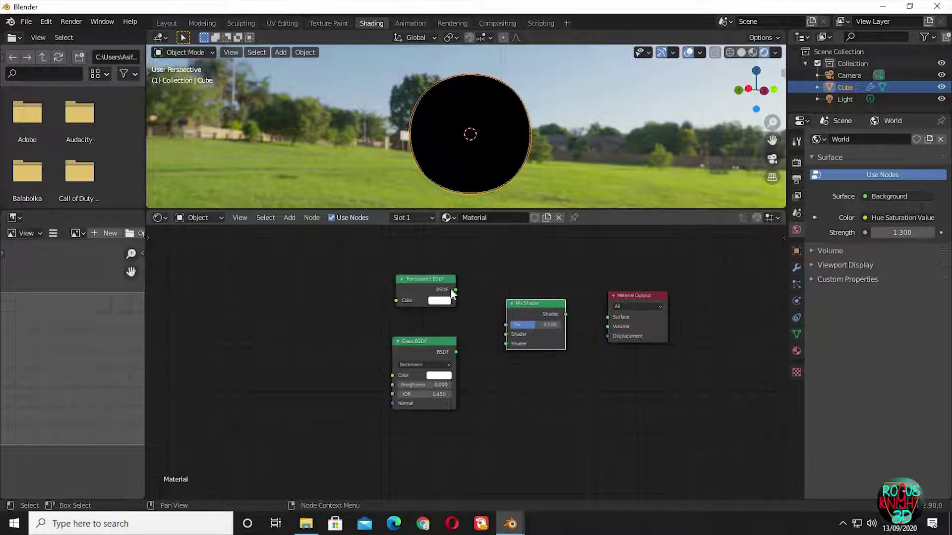
click(454, 289)
drag(455, 290, 508, 344)
drag(609, 317, 565, 314)
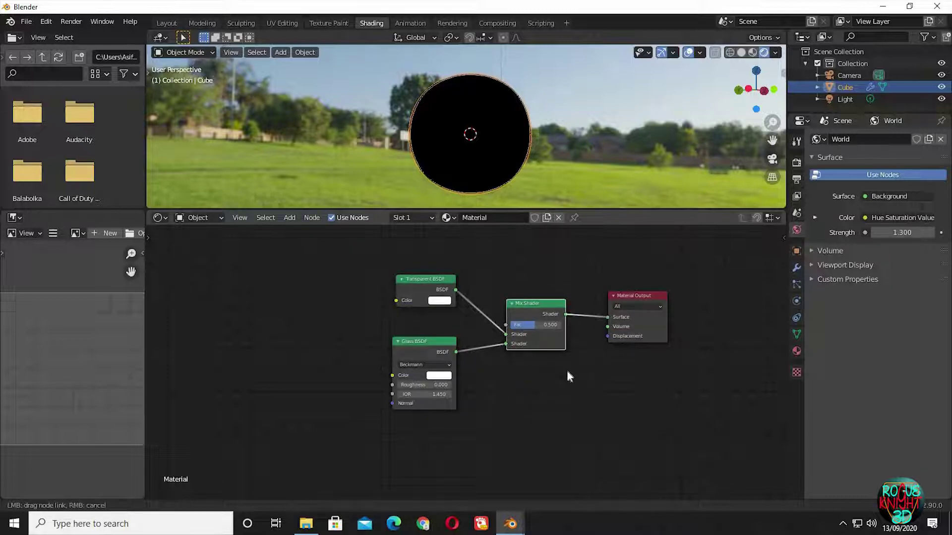
middle_drag(542, 246, 546, 319)
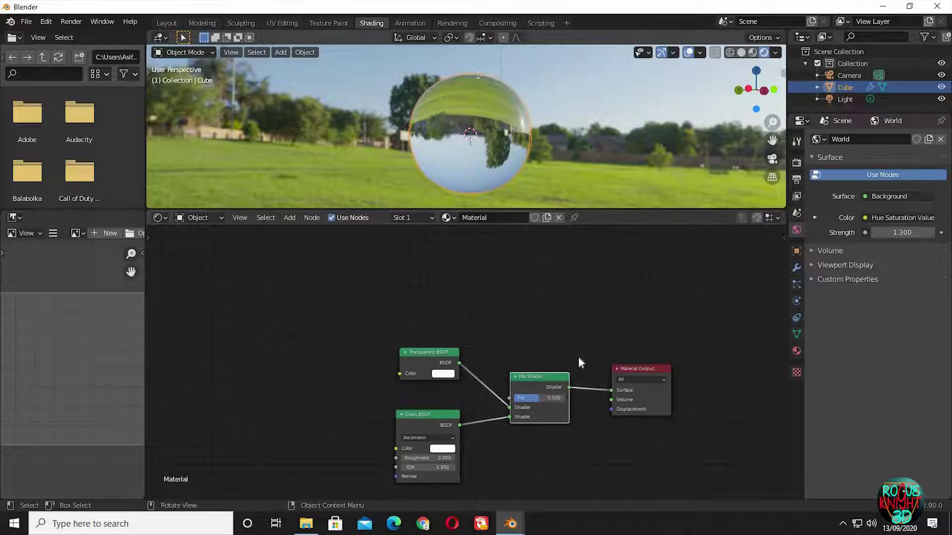
click(533, 346)
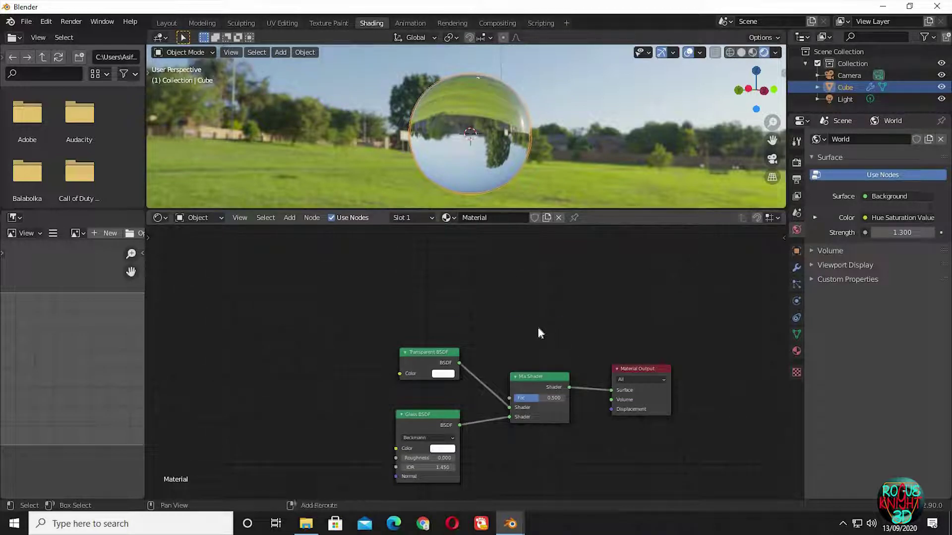
Drive the Mix Shader Fac with a Layer Weight's Facing output at Blend 0.2
key(shift+a)
click(536, 328)
text(lay)
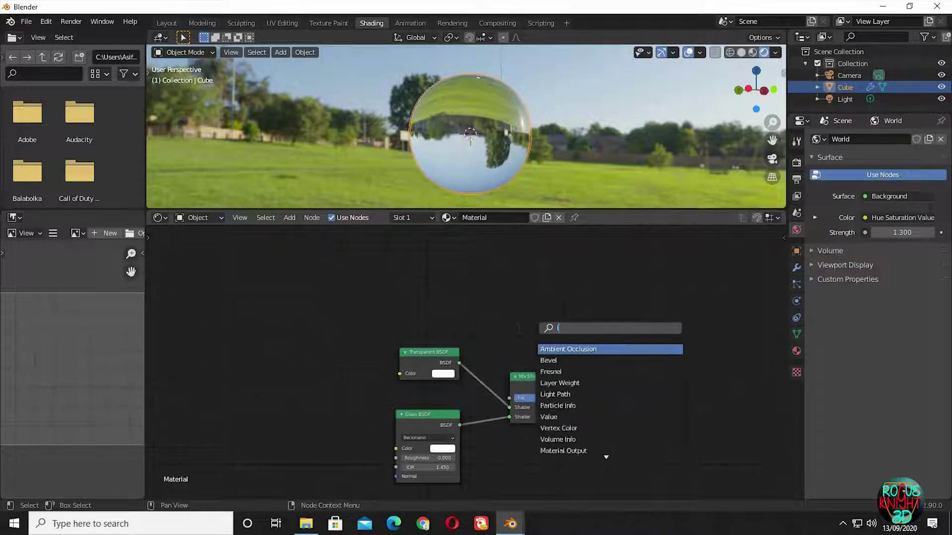
key(Return)
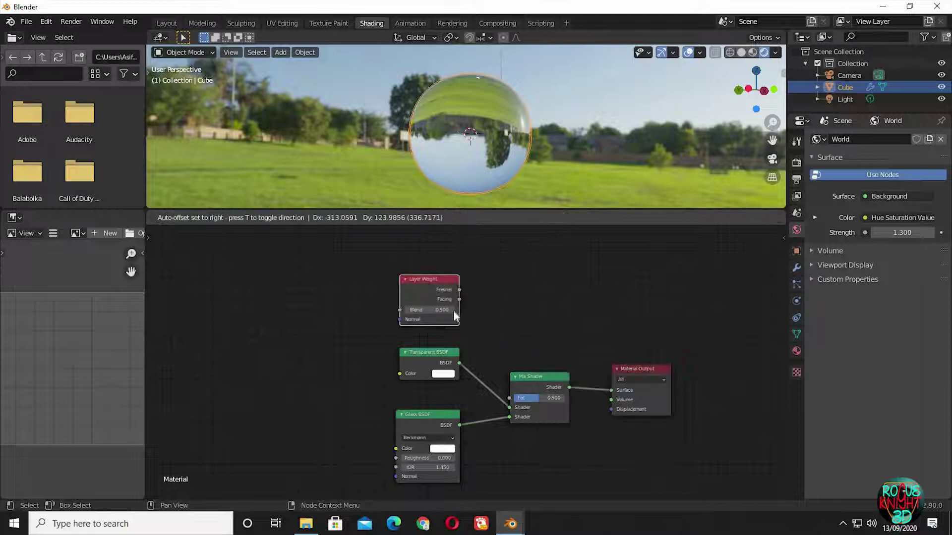
click(451, 305)
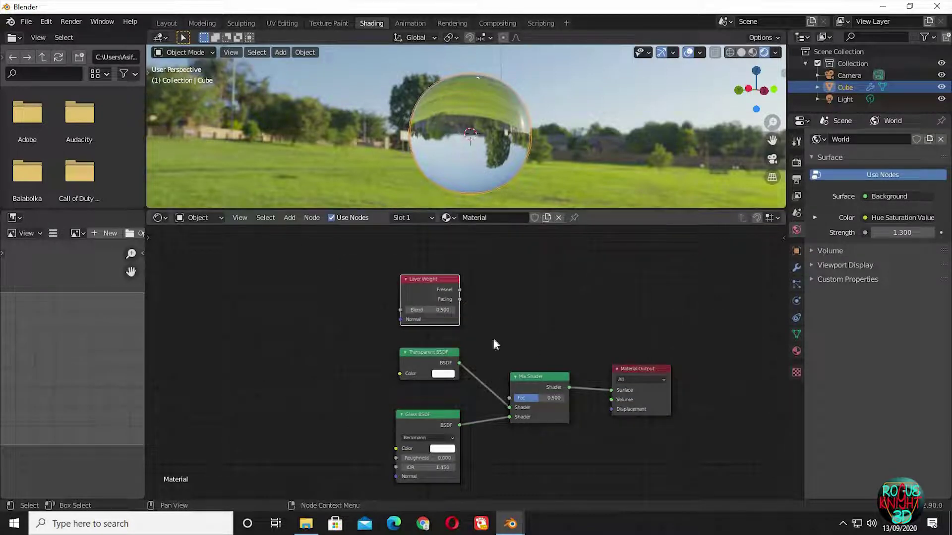
drag(460, 299, 511, 401)
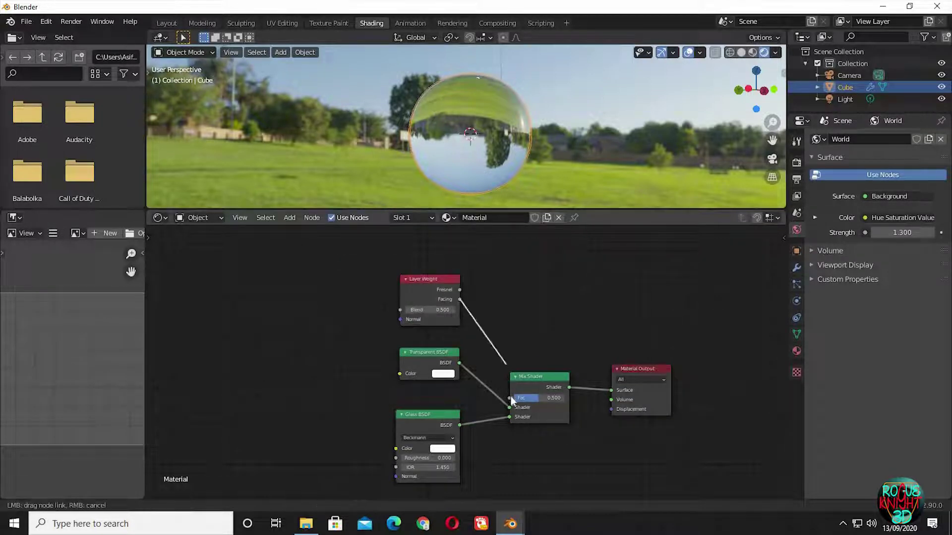
click(436, 310)
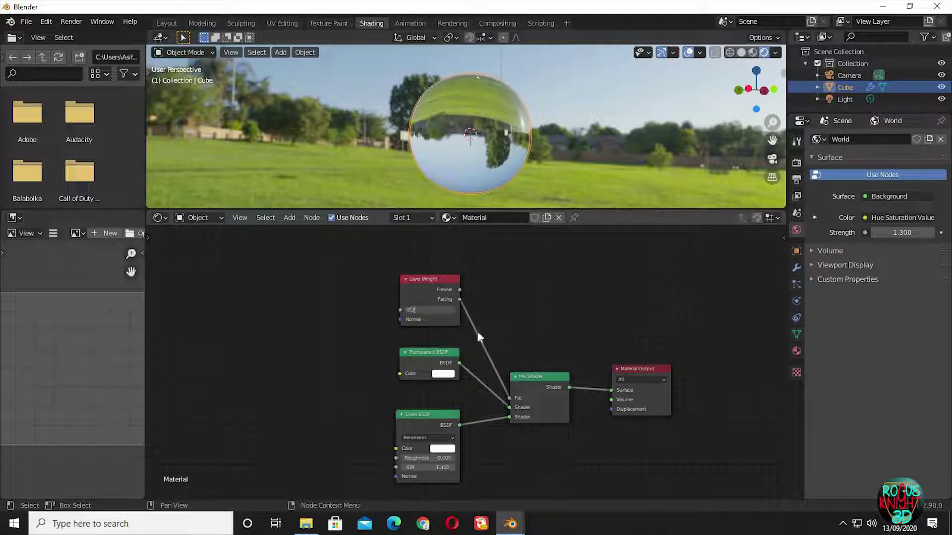
text(0.2)
key(Return)
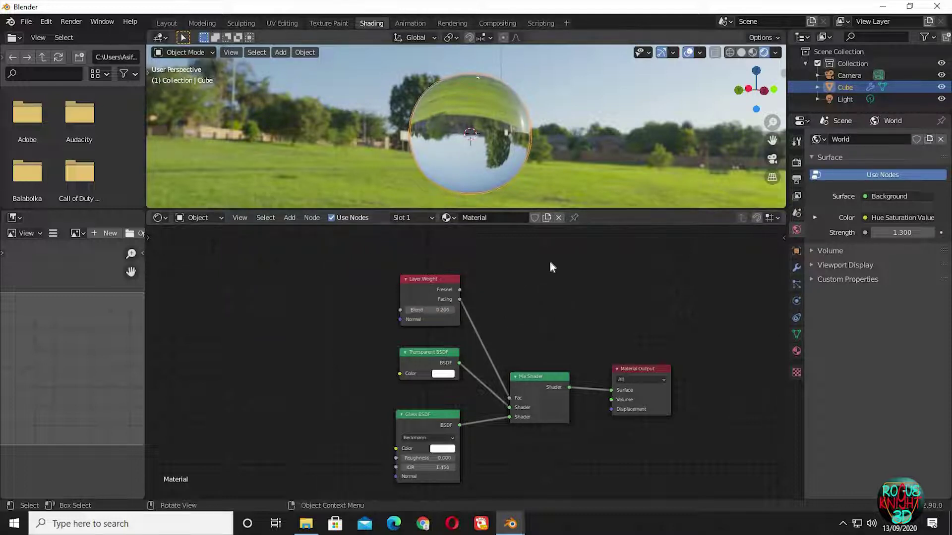
Add a Noise Texture and connect its Fac to the Glass BSDF Color
middle_drag(524, 307, 584, 313)
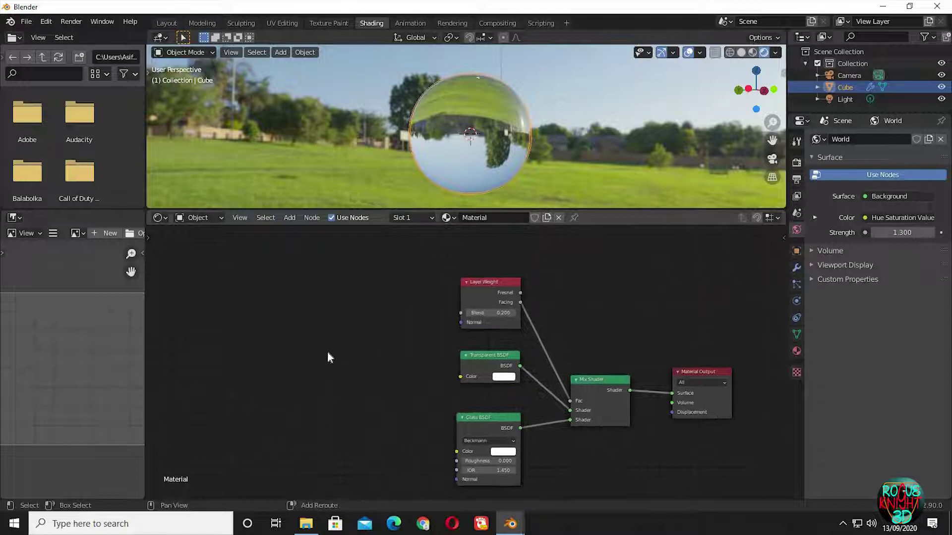
key(shift+a)
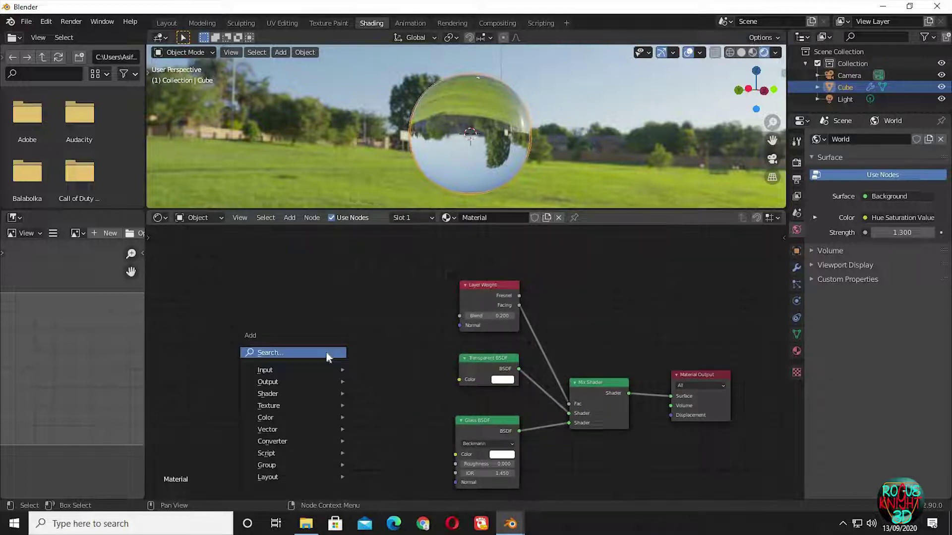
click(326, 353)
text(noi)
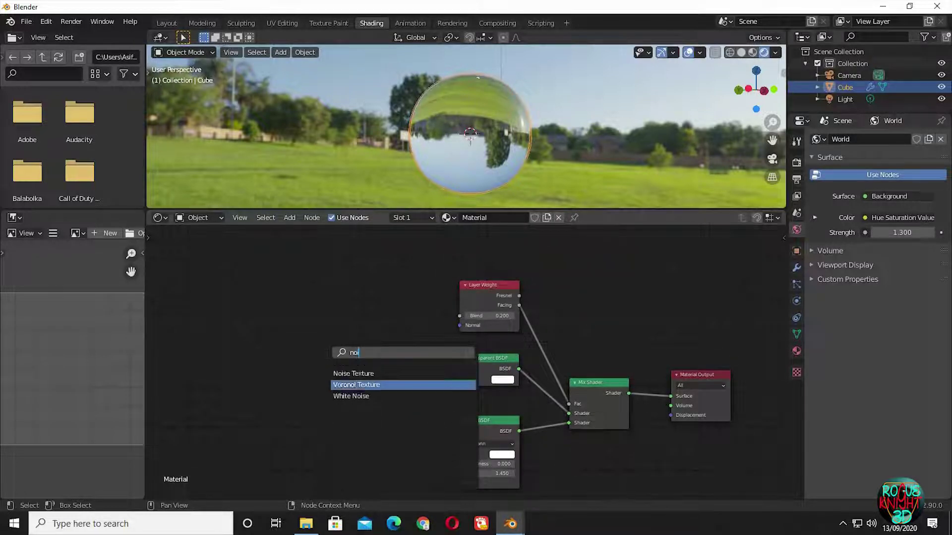
key(Return)
click(329, 411)
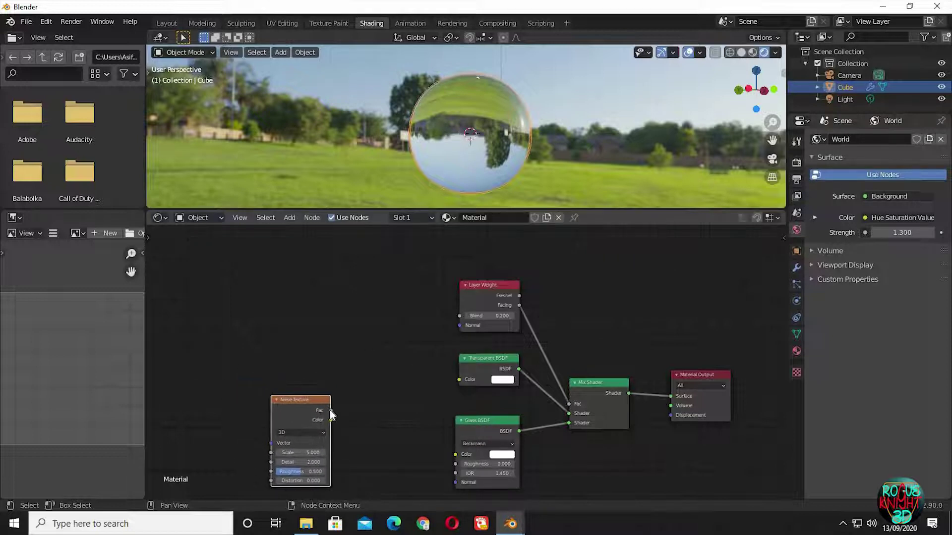
drag(330, 411, 455, 454)
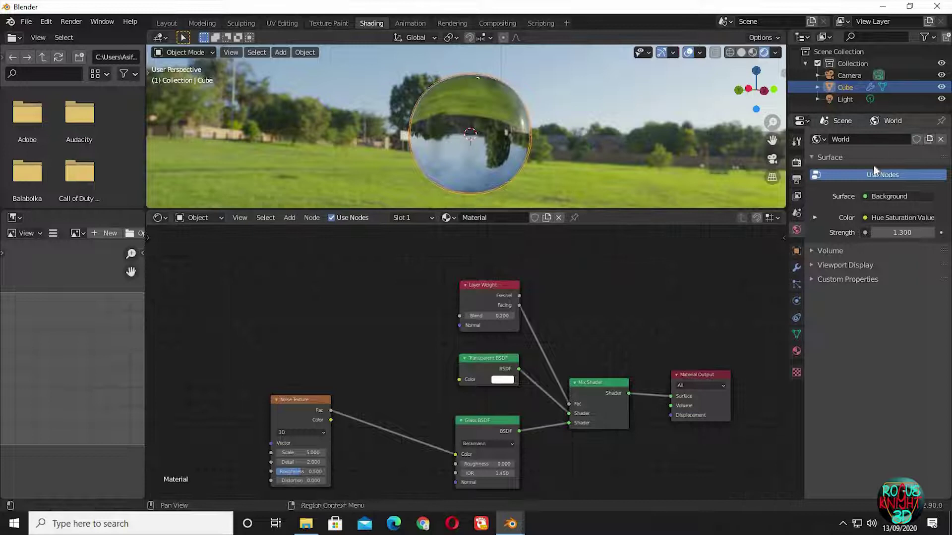
Switch the render engine to Cycles and reconnect the noise Fac to the Glass Color
click(796, 163)
click(876, 140)
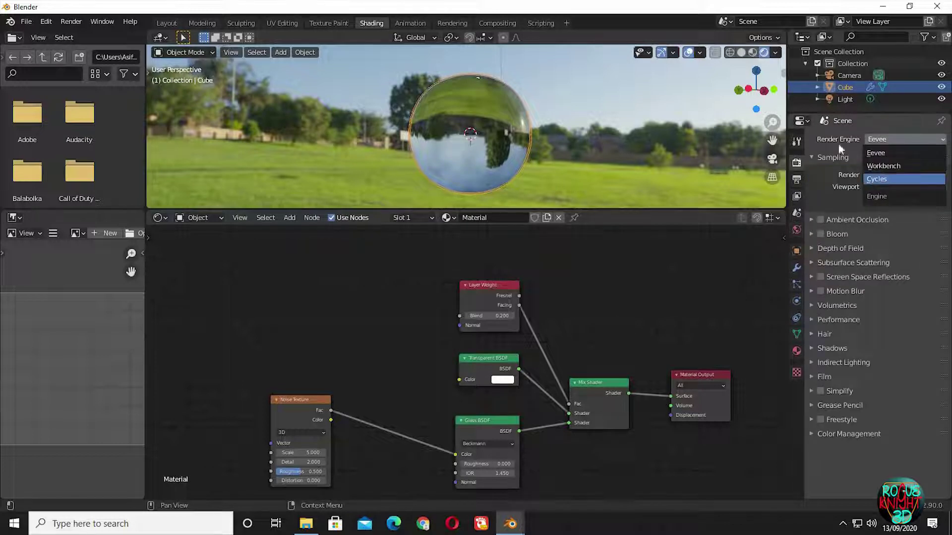
click(876, 183)
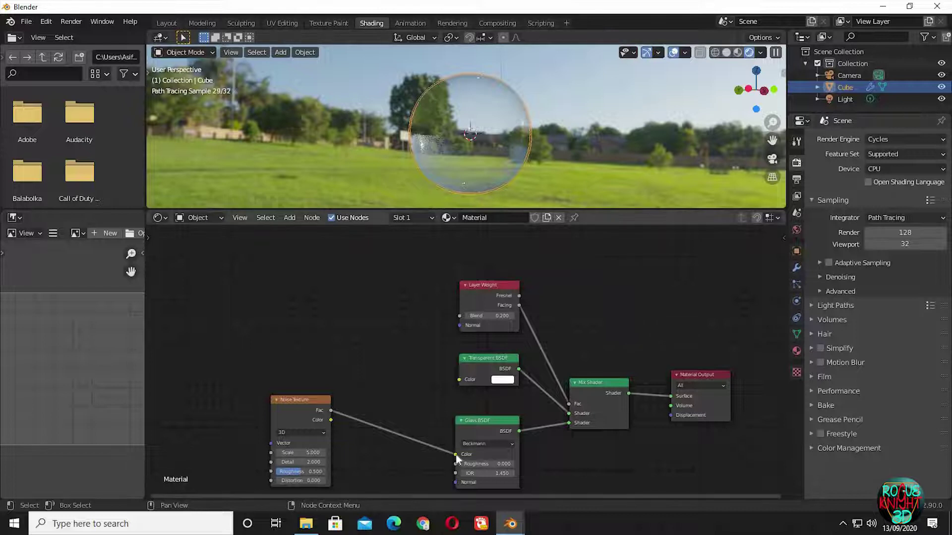
mouse_move(455, 454)
mouse_down()
mouse_move(429, 460)
mouse_move(432, 446)
mouse_up()
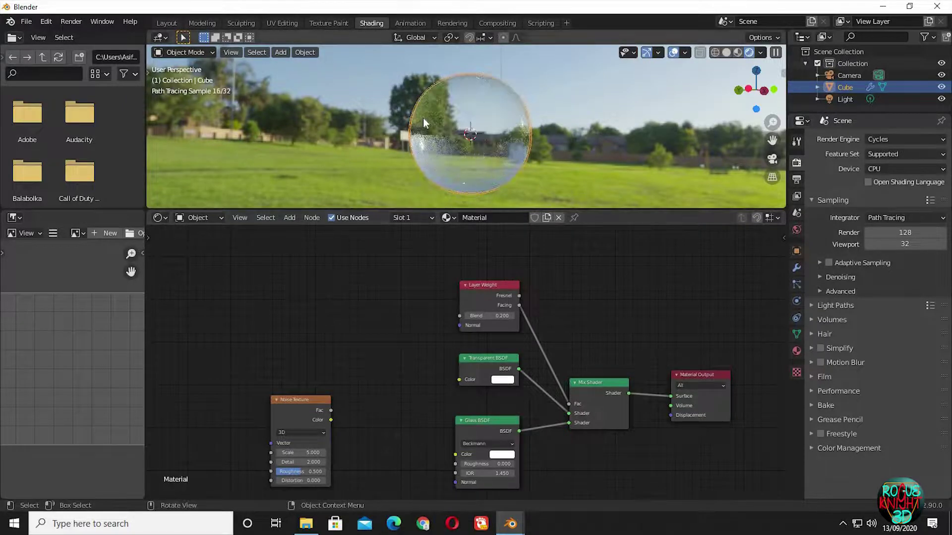
drag(331, 410, 456, 454)
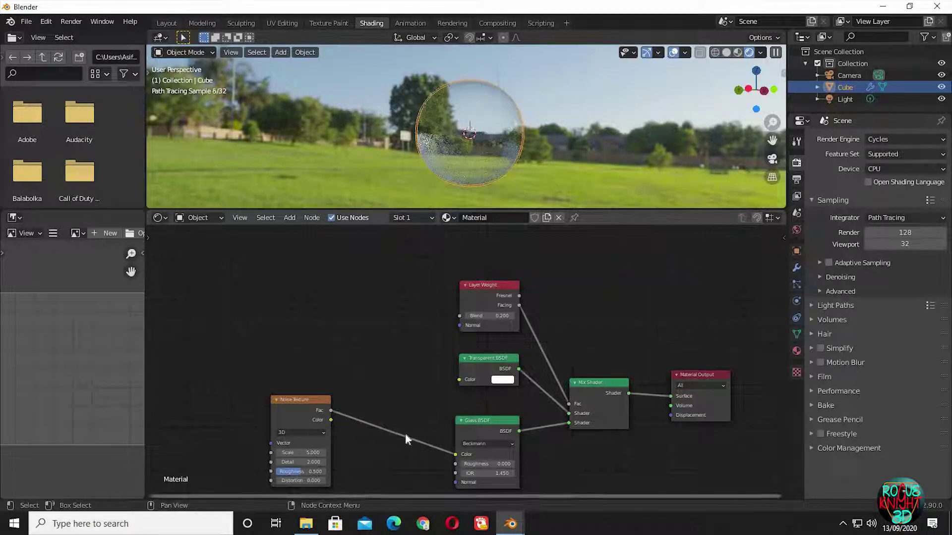
Set the Noise Texture to Scale 2, Detail 16 and Distortion 6
middle_drag(389, 365, 411, 268)
scroll(388, 298, up, 3)
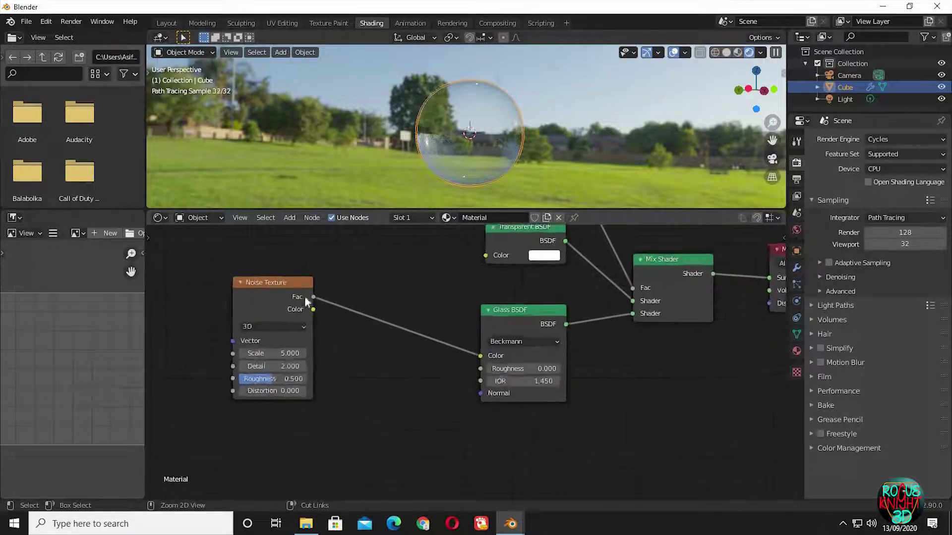
scroll(540, 126, up, 3)
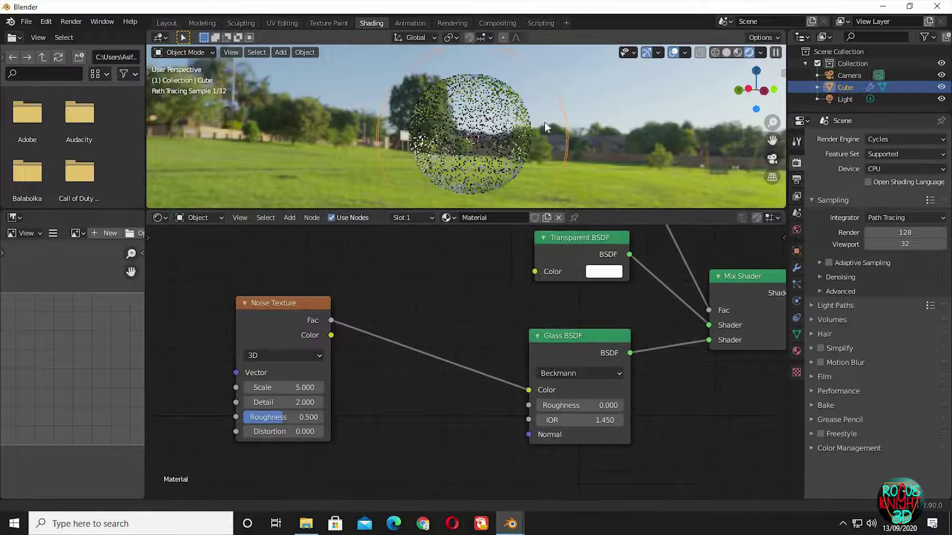
scroll(547, 145, down, 1)
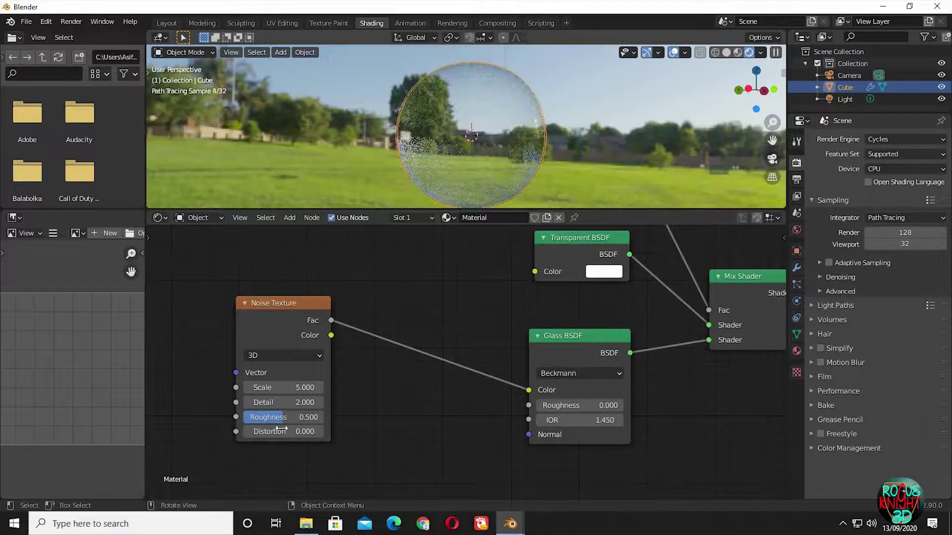
click(280, 387)
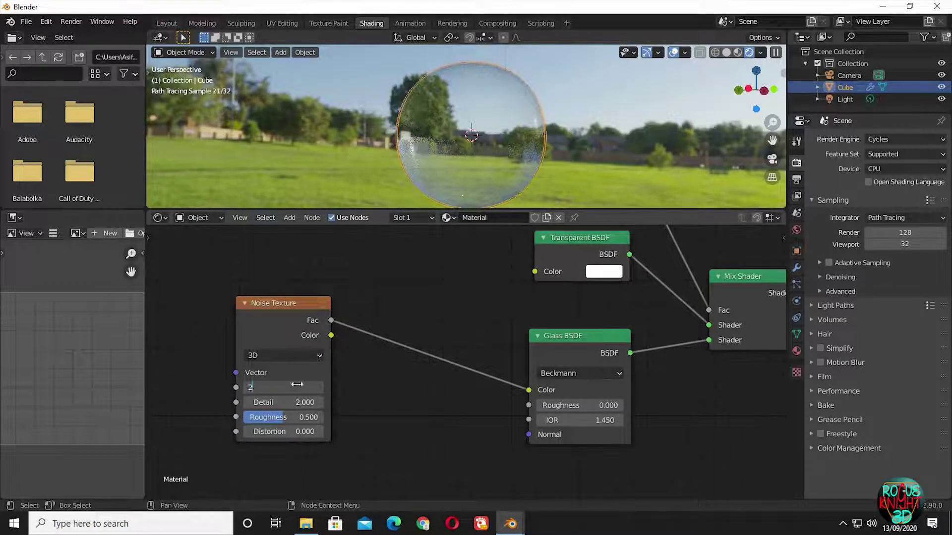
text(2)
key(Return)
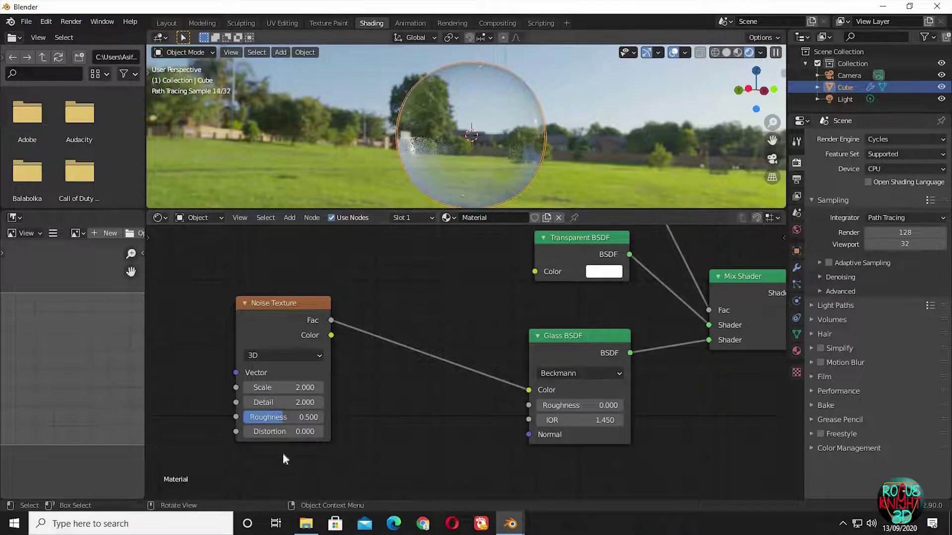
click(283, 402)
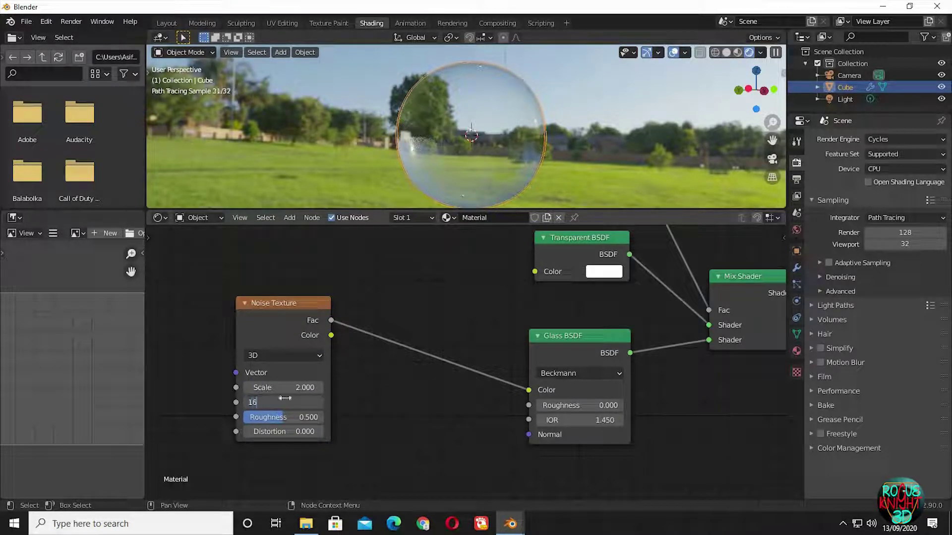
key(Return)
click(280, 432)
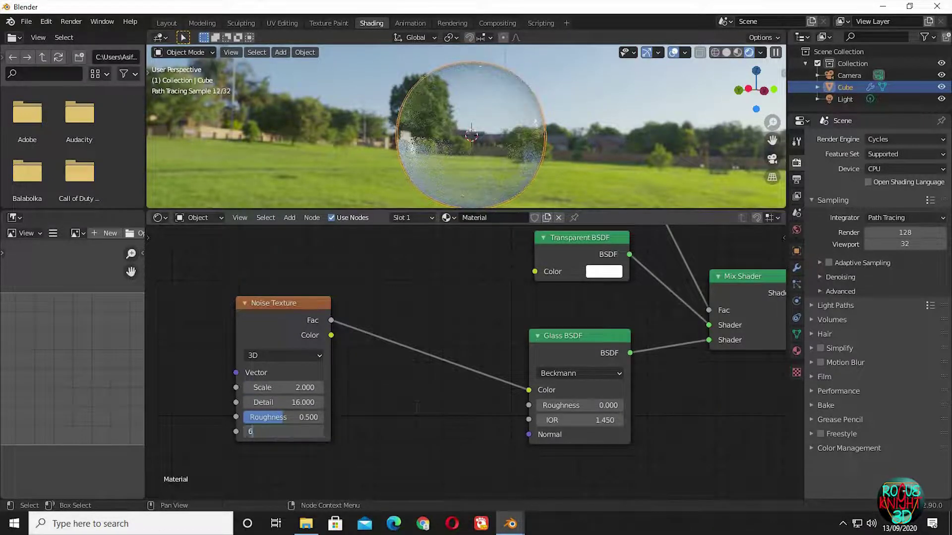
text(6)
key(Return)
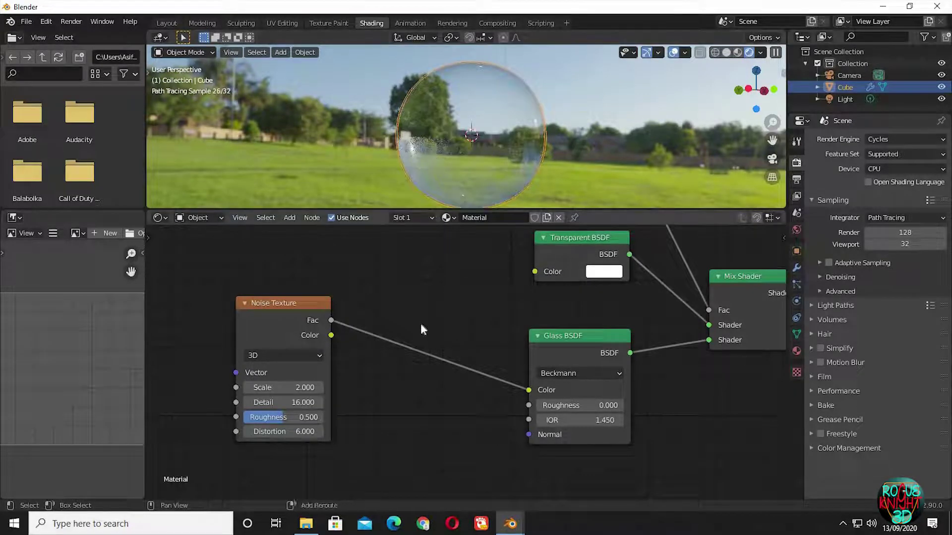
Drop a Hue/Saturation node onto the Noise-to-Glass link and set its Saturation to 4
key(shift+a)
text(hue)
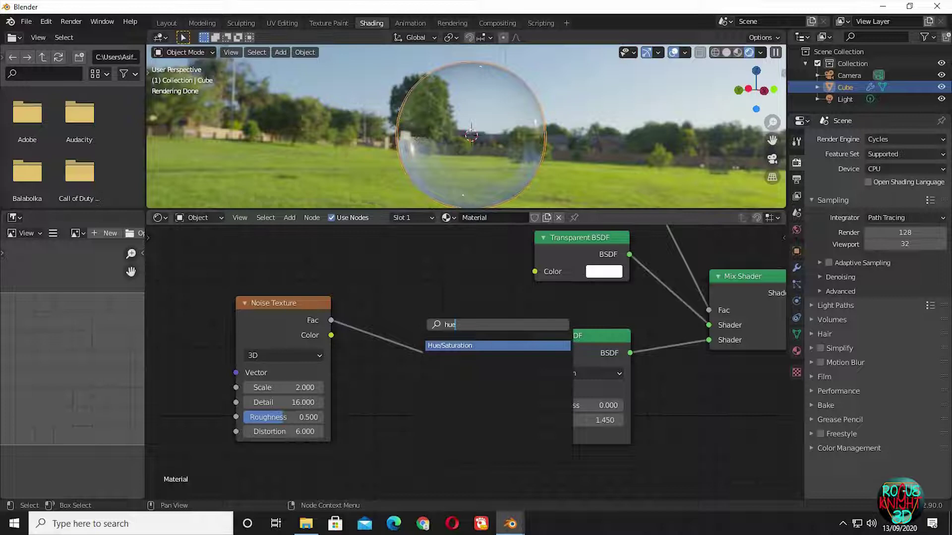
click(429, 342)
click(428, 319)
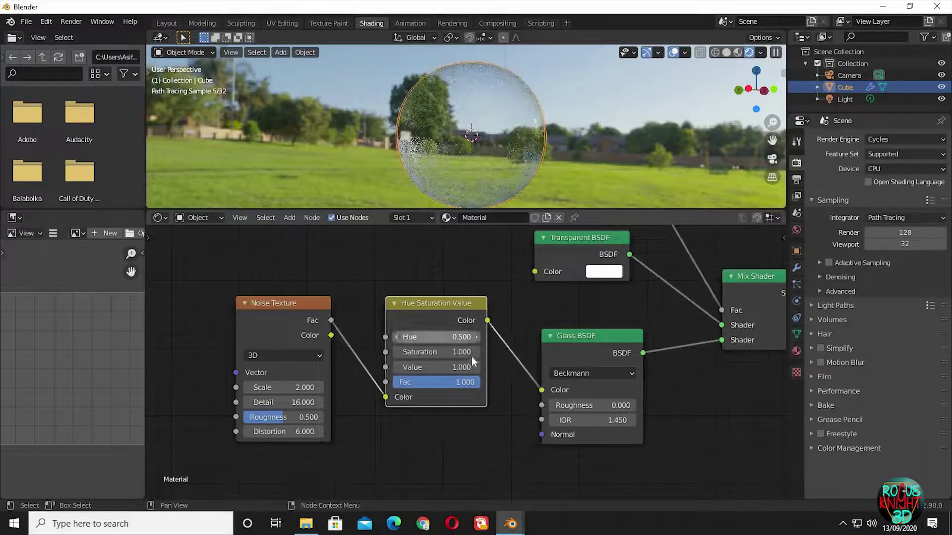
click(431, 351)
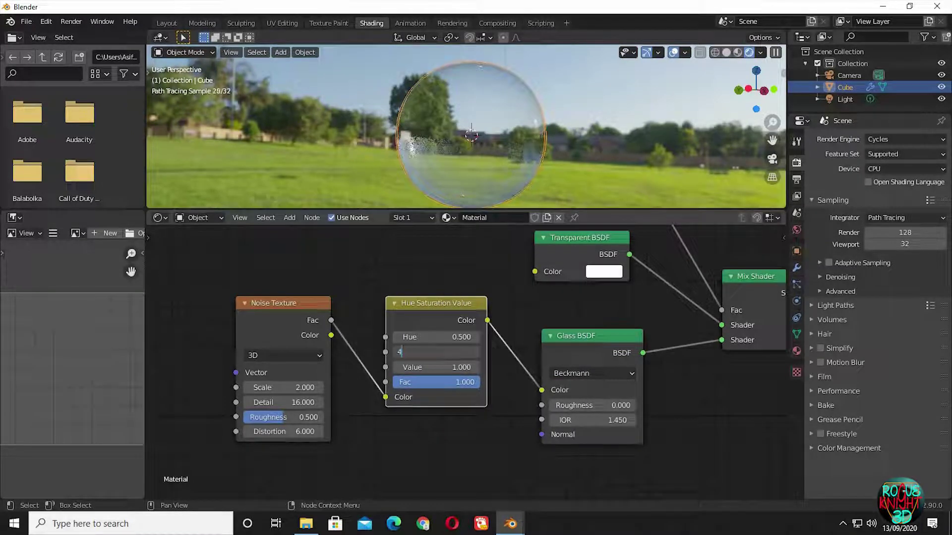
text(4)
key(Return)
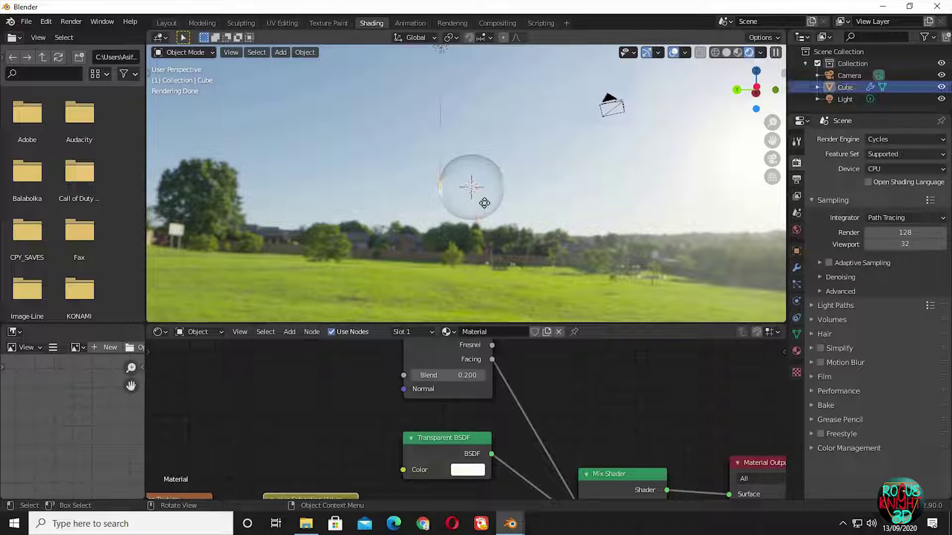
Duplicate the bubble, move the copy up and right, and scale it down
key(shift+d)
click(695, 240)
key(s)
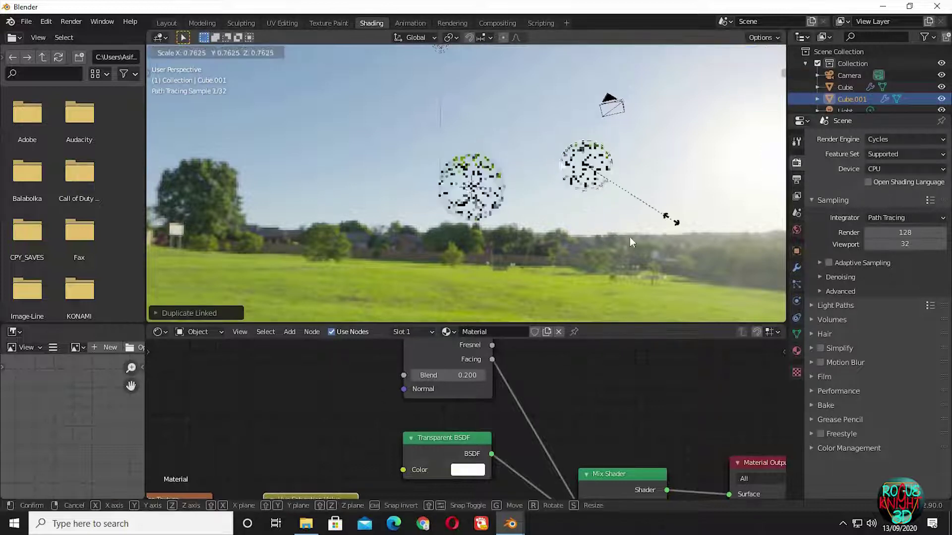
click(627, 237)
Switch to camera view and move the camera so both bubbles are framed
key(KP_0)
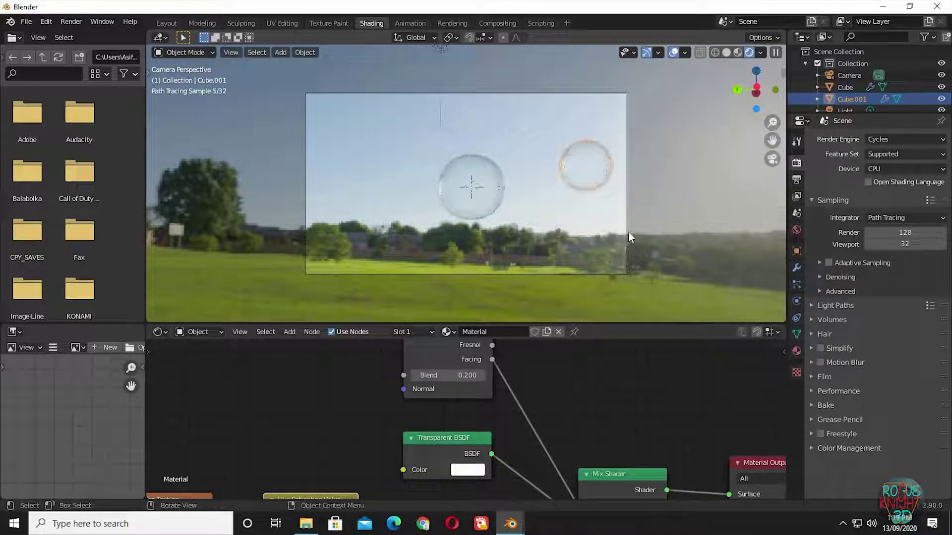
click(632, 235)
key(g)
click(658, 250)
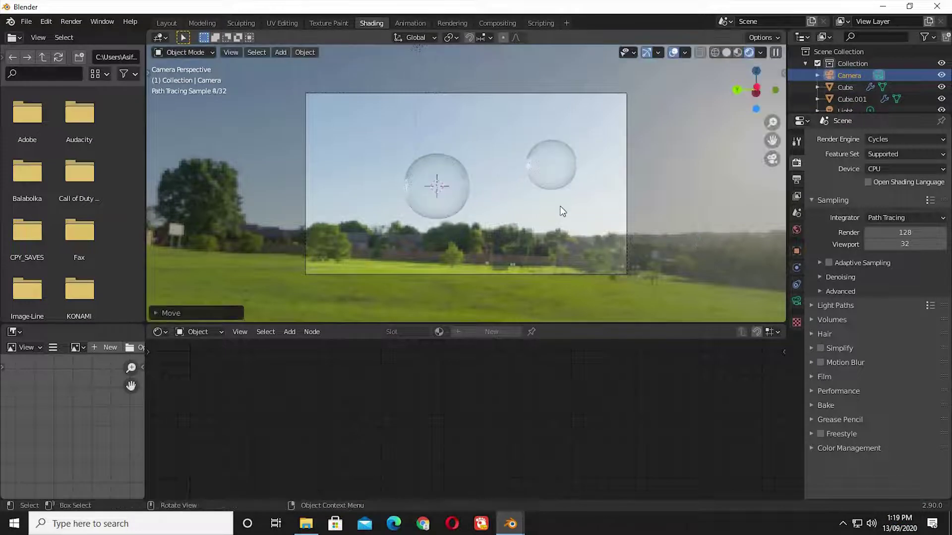
click(500, 206)
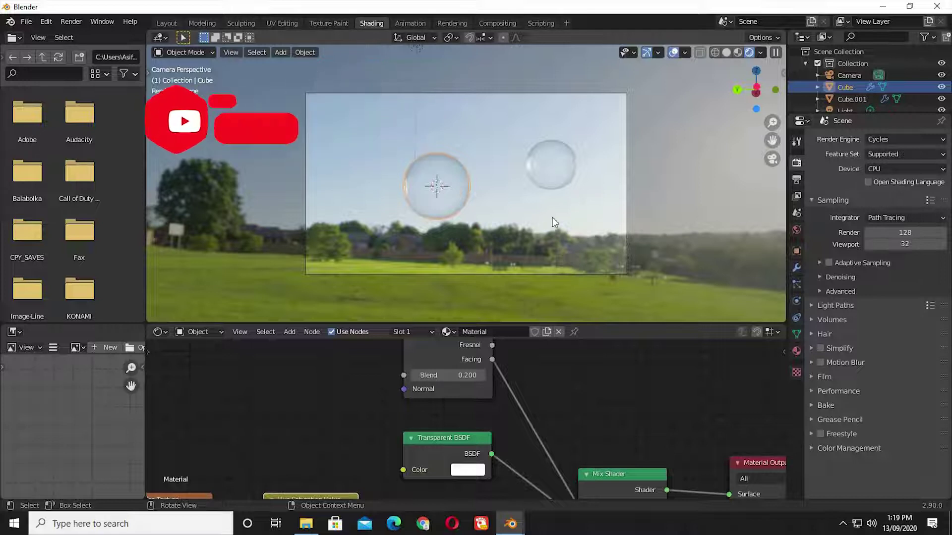
click(625, 172)
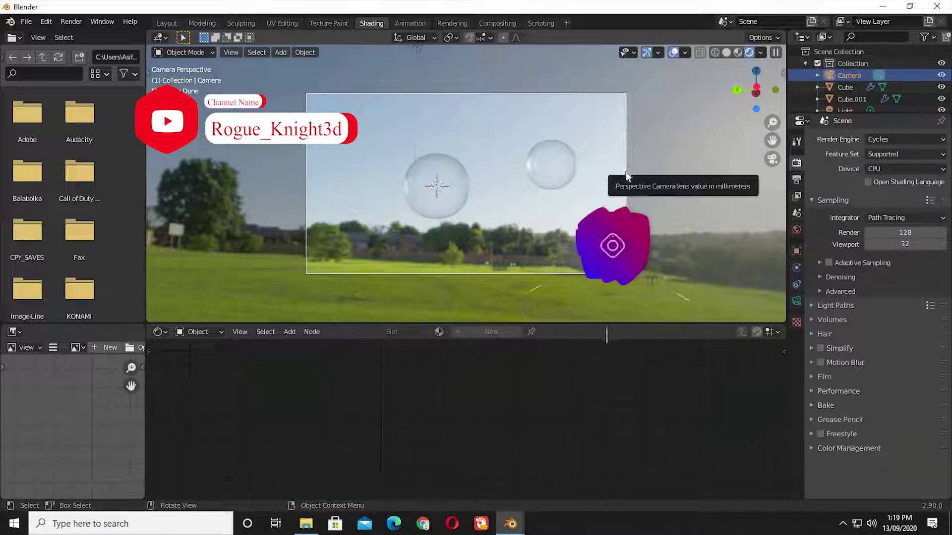